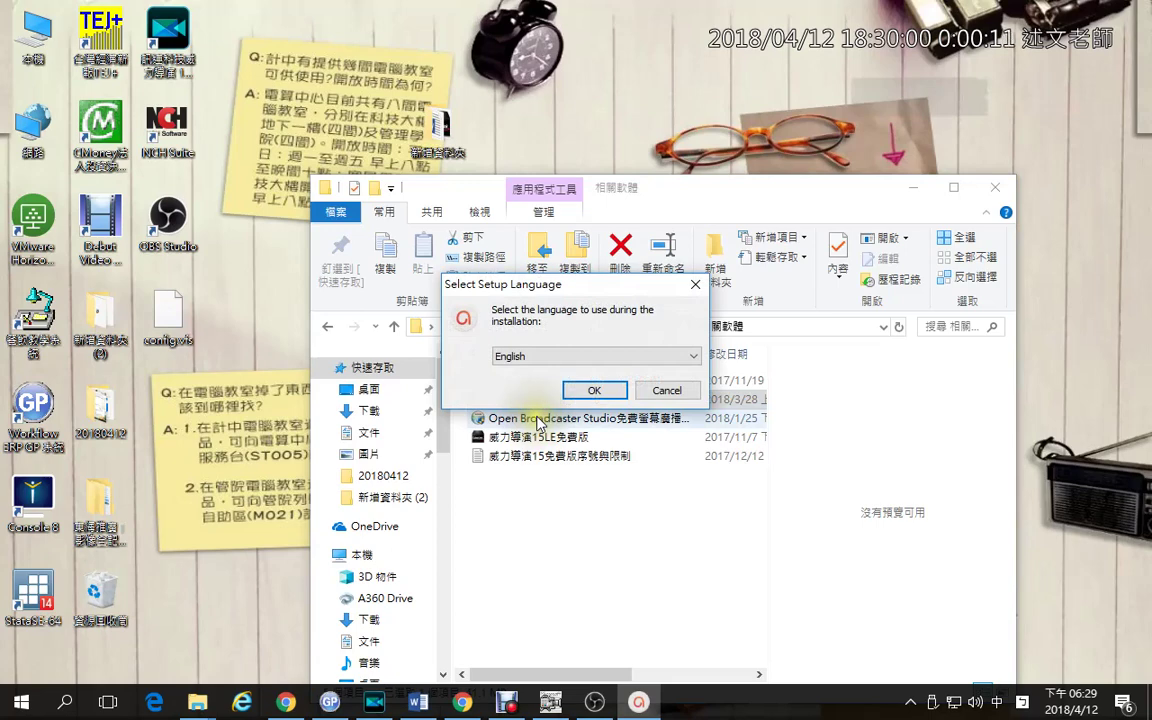
# - Install ActivePresenter with English as the setup language, the license agreement accepted and the default installation location
pyautogui.click(594, 390)
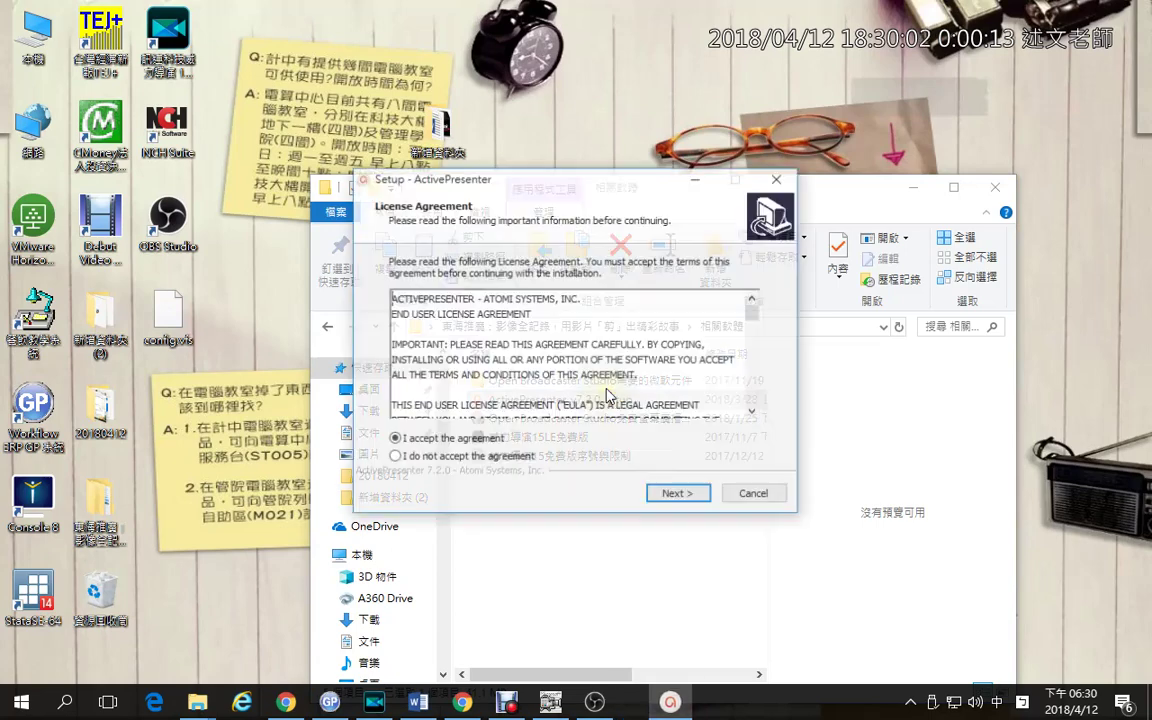
pyautogui.click(656, 495)
pyautogui.click(662, 501)
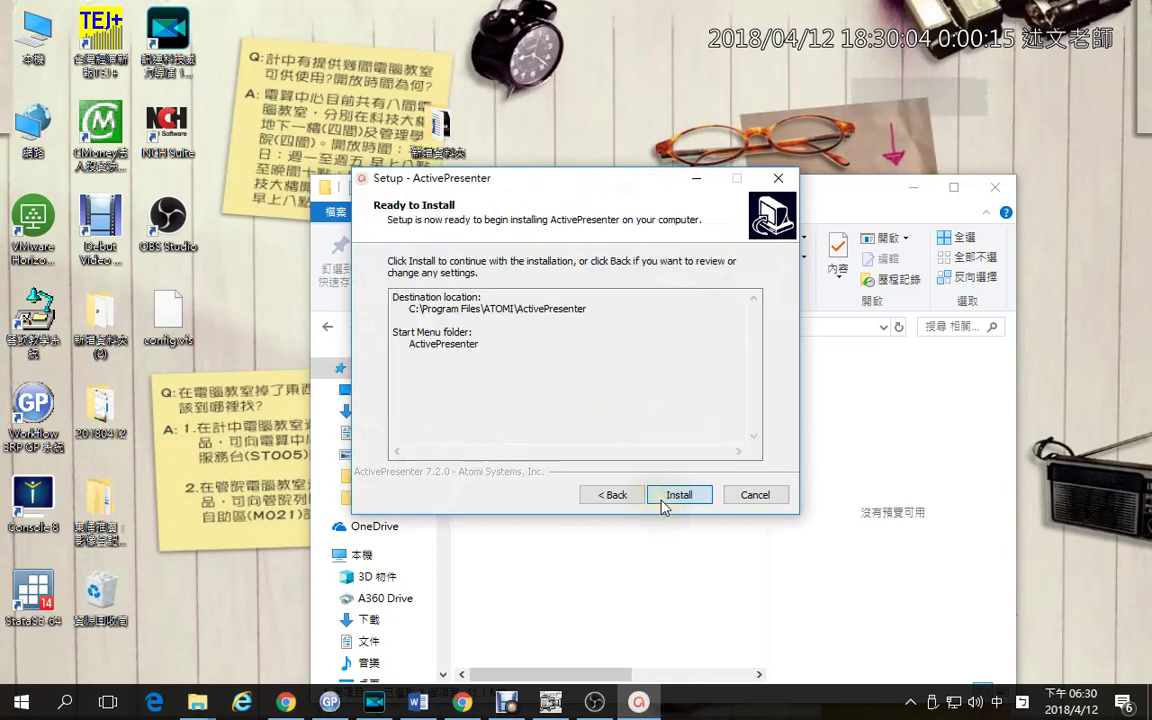
pyautogui.click(662, 501)
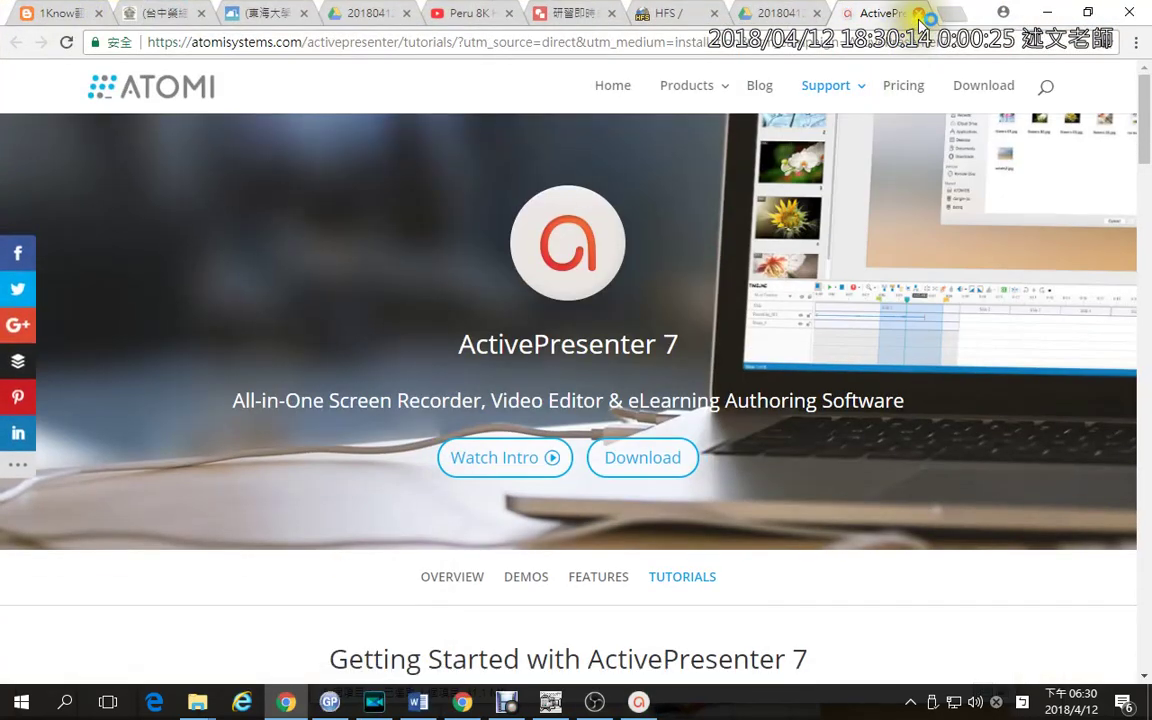
# - Dismiss the ActivePresenter tutorials web page and finish the setup wizard with the option to launch ActivePresenter
pyautogui.click(918, 13)
pyautogui.click(1047, 12)
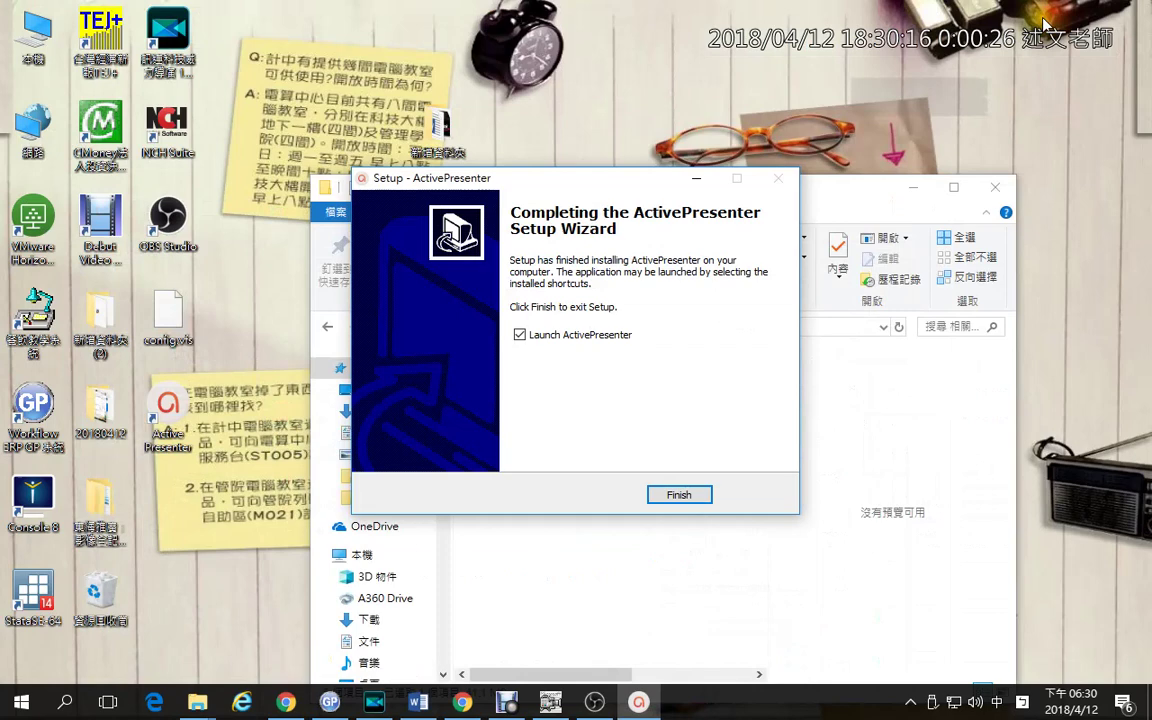
pyautogui.click(679, 494)
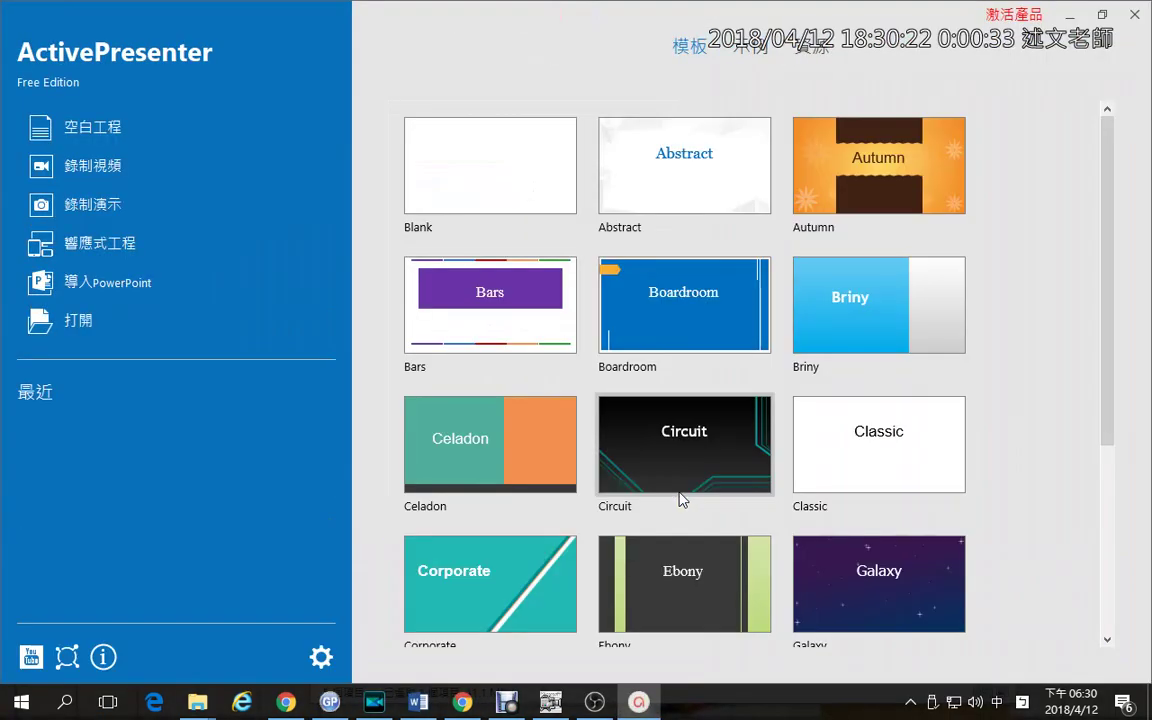
# - Decline the ActivePresenter update and create a new project from the Blank template
pyautogui.scroll(-1, 1106, 163)
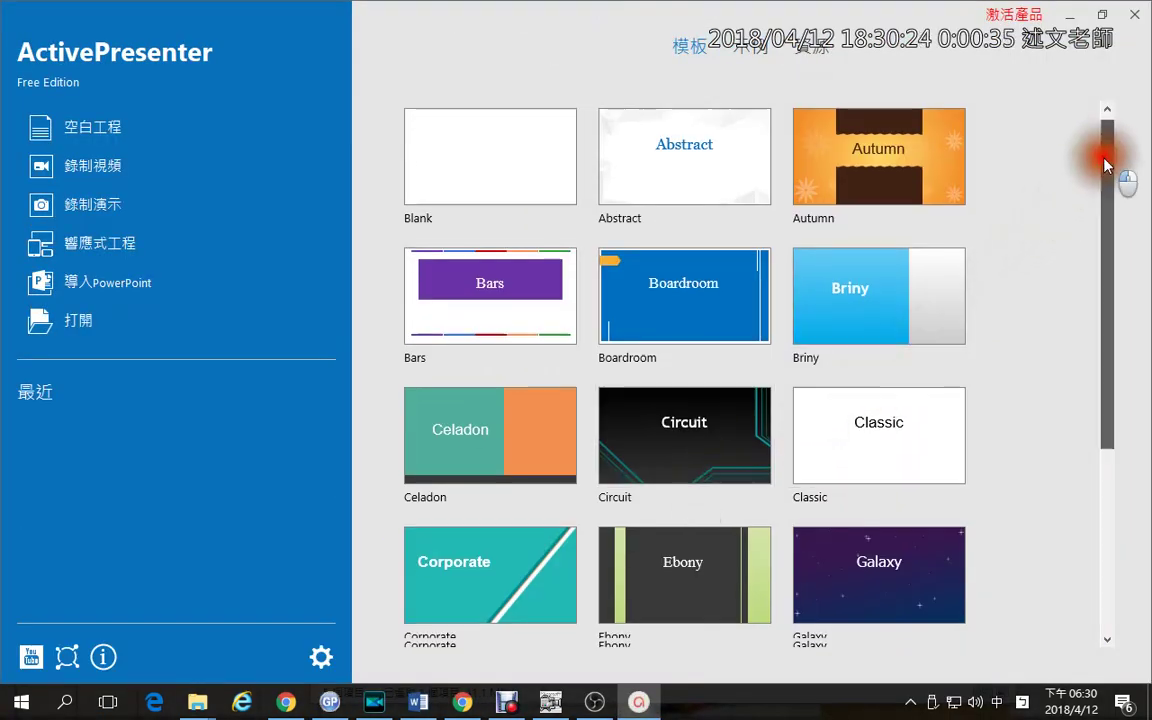
pyautogui.moveTo(1106, 163); pyautogui.dragTo(1131, 147)
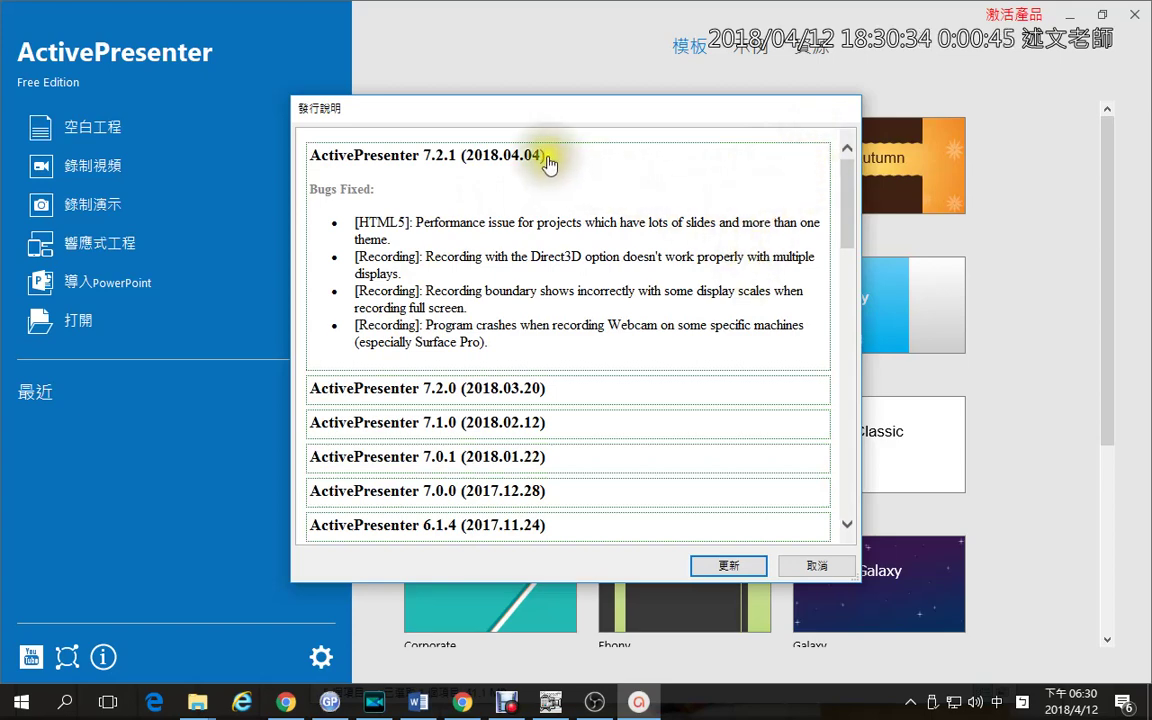
pyautogui.click(816, 566)
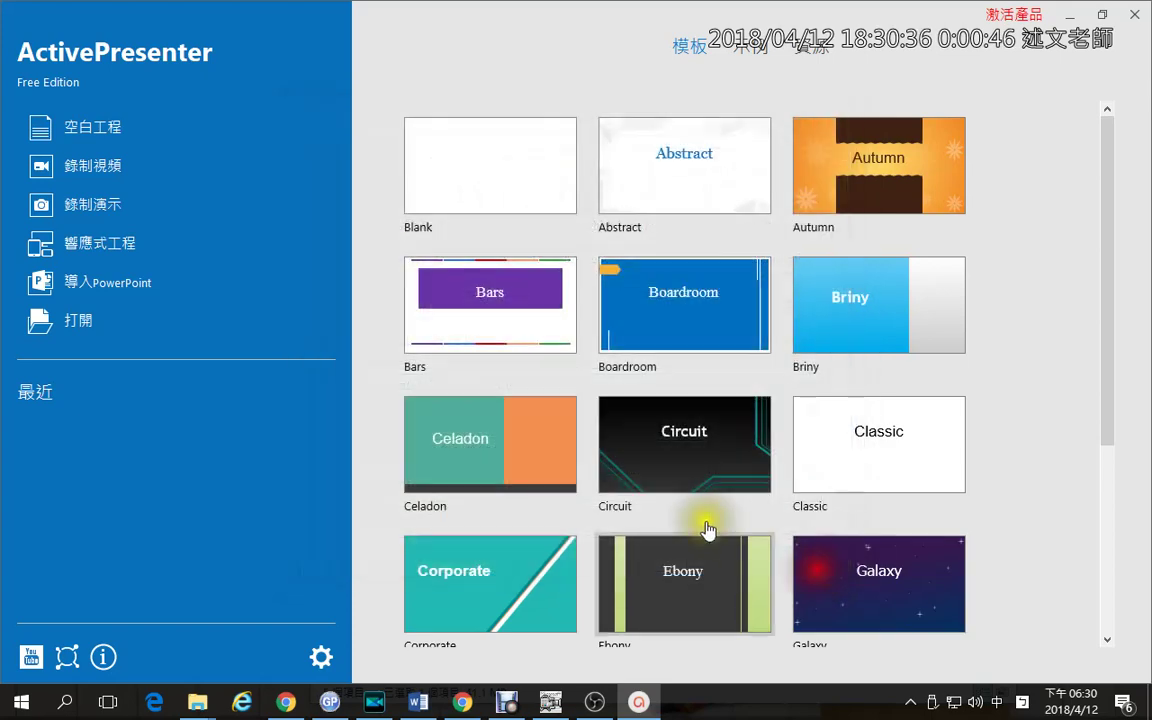
pyautogui.click(485, 190)
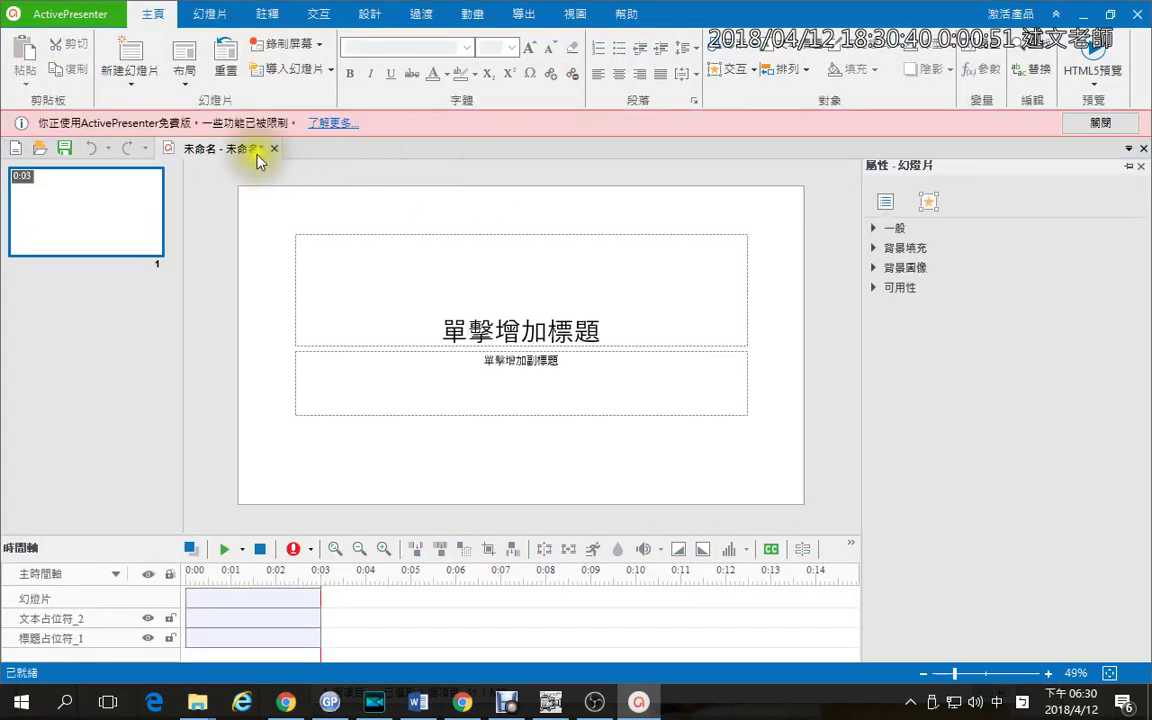
# - Add two new slides to the project and return to slide 1
pyautogui.click(122, 53)
pyautogui.click(122, 53)
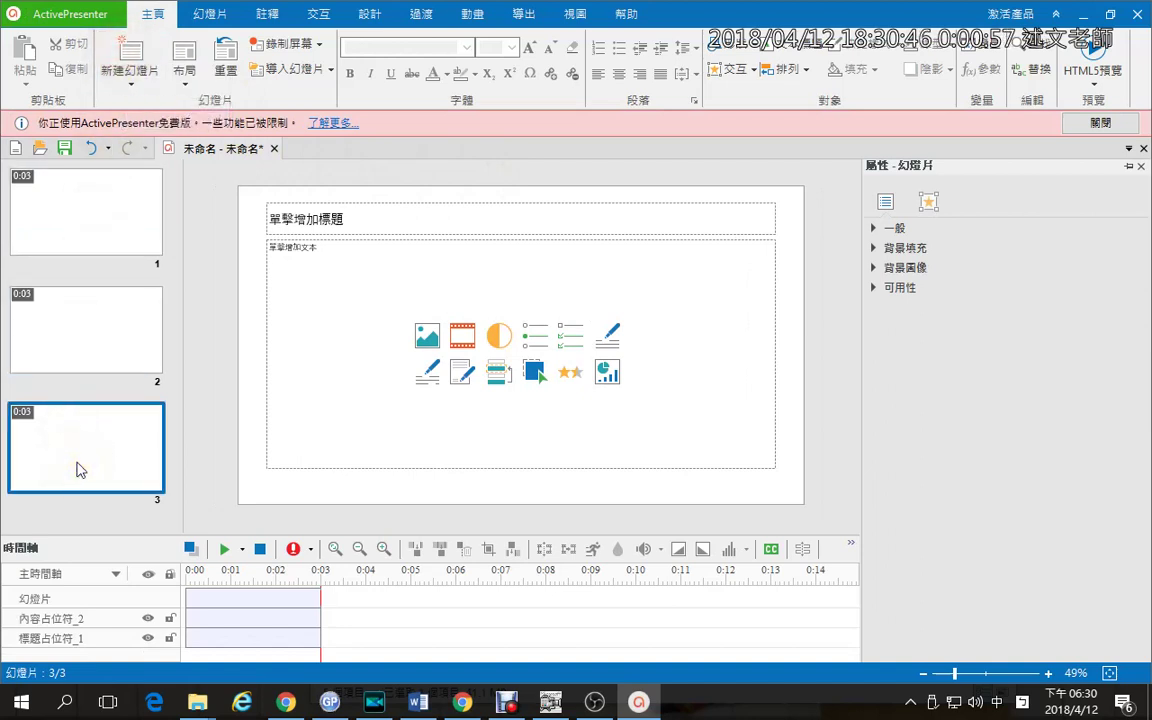
pyautogui.click(104, 222)
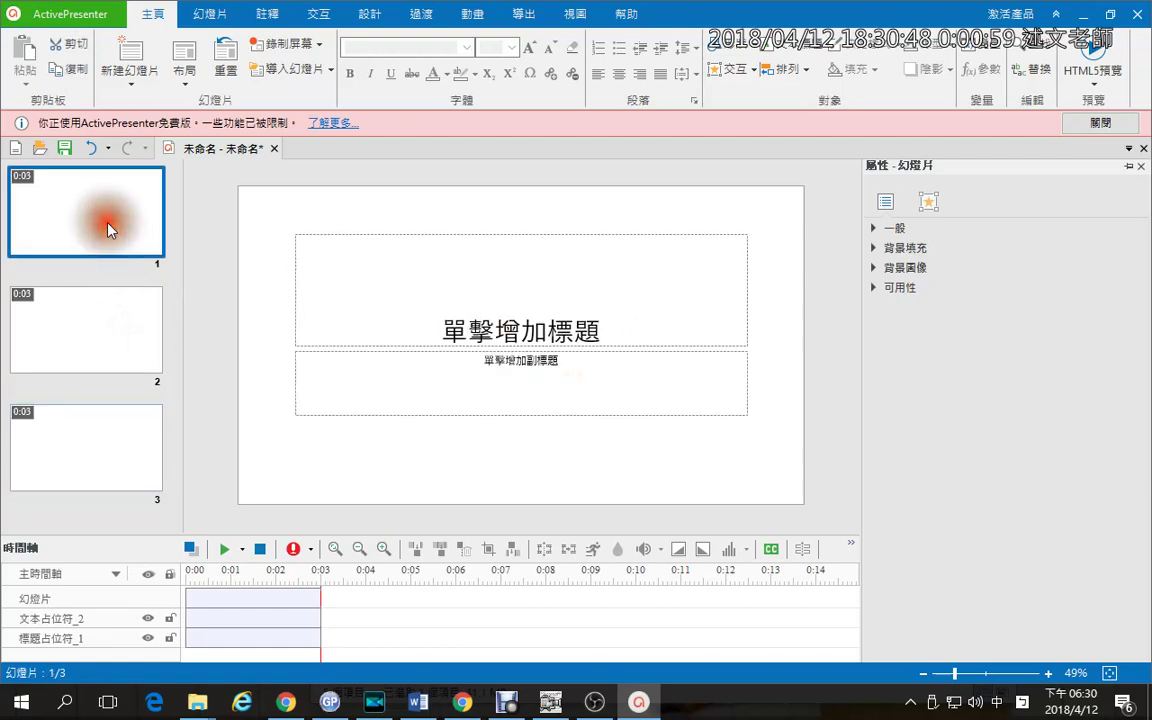
pyautogui.moveTo(197, 703)
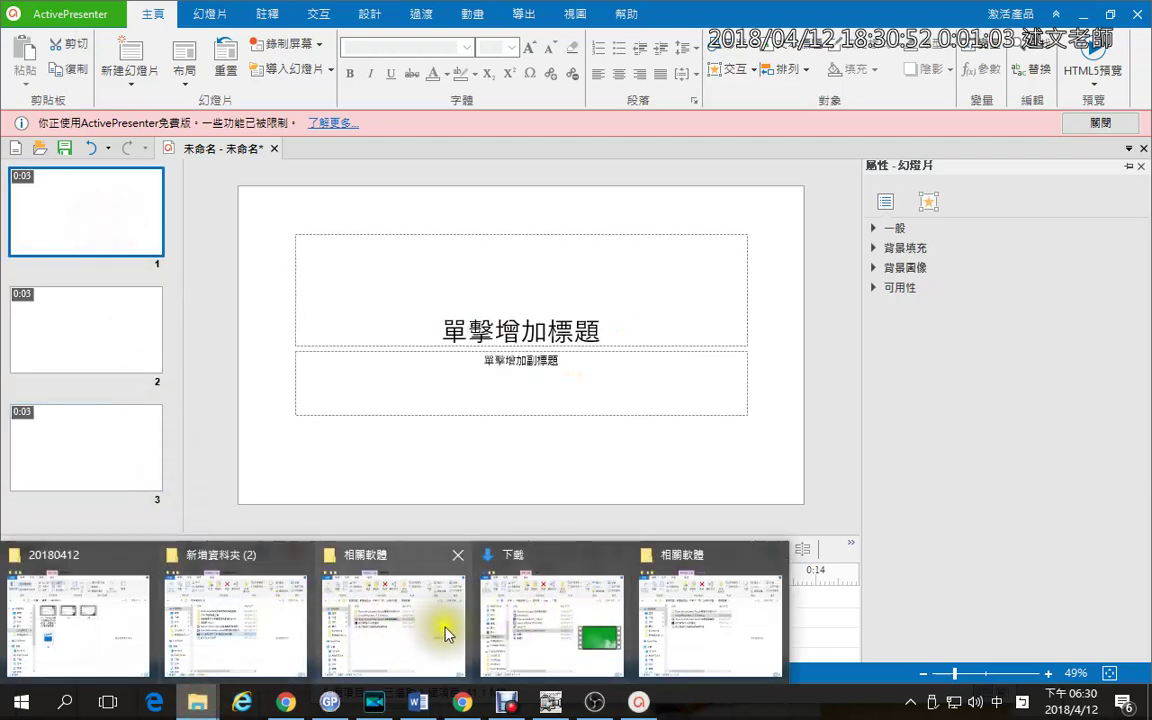
pyautogui.click(527, 618)
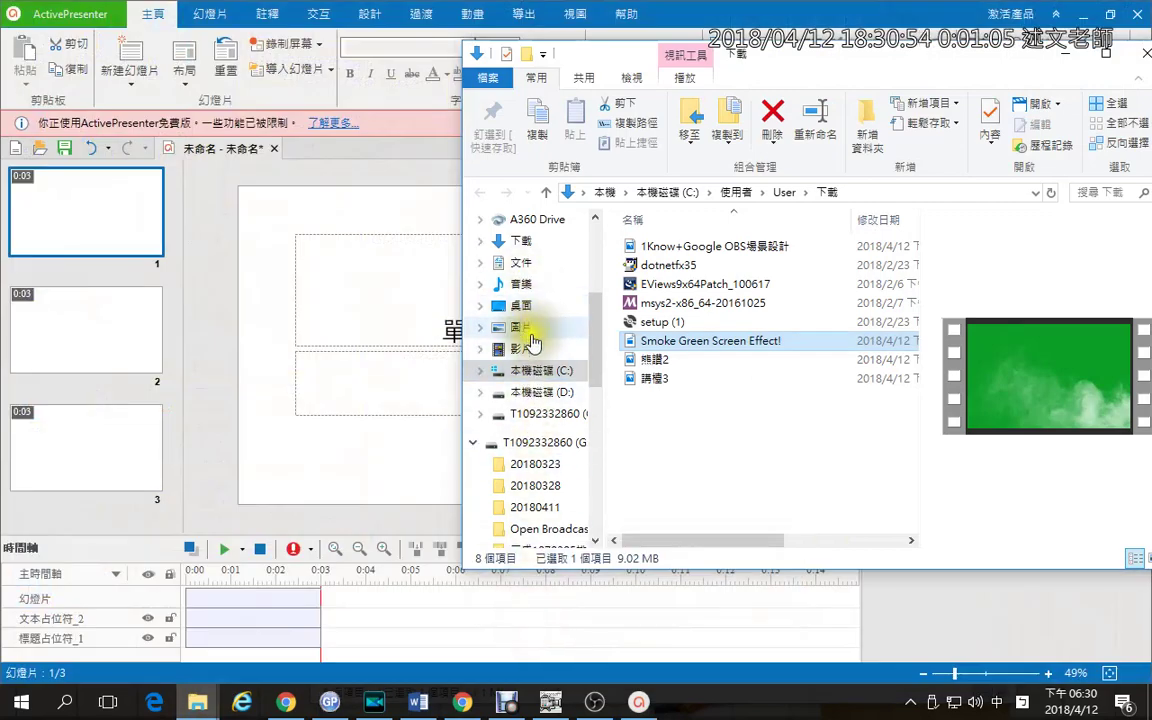
pyautogui.click(520, 347)
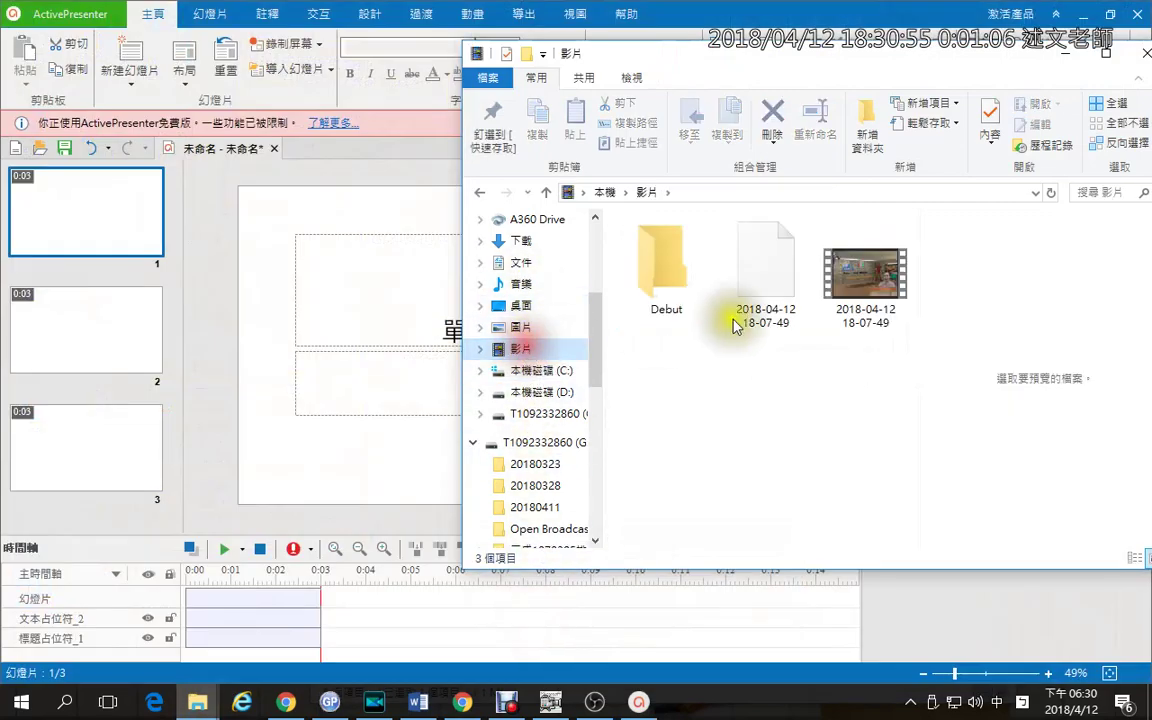
pyautogui.click(765, 278)
pyautogui.click(875, 290)
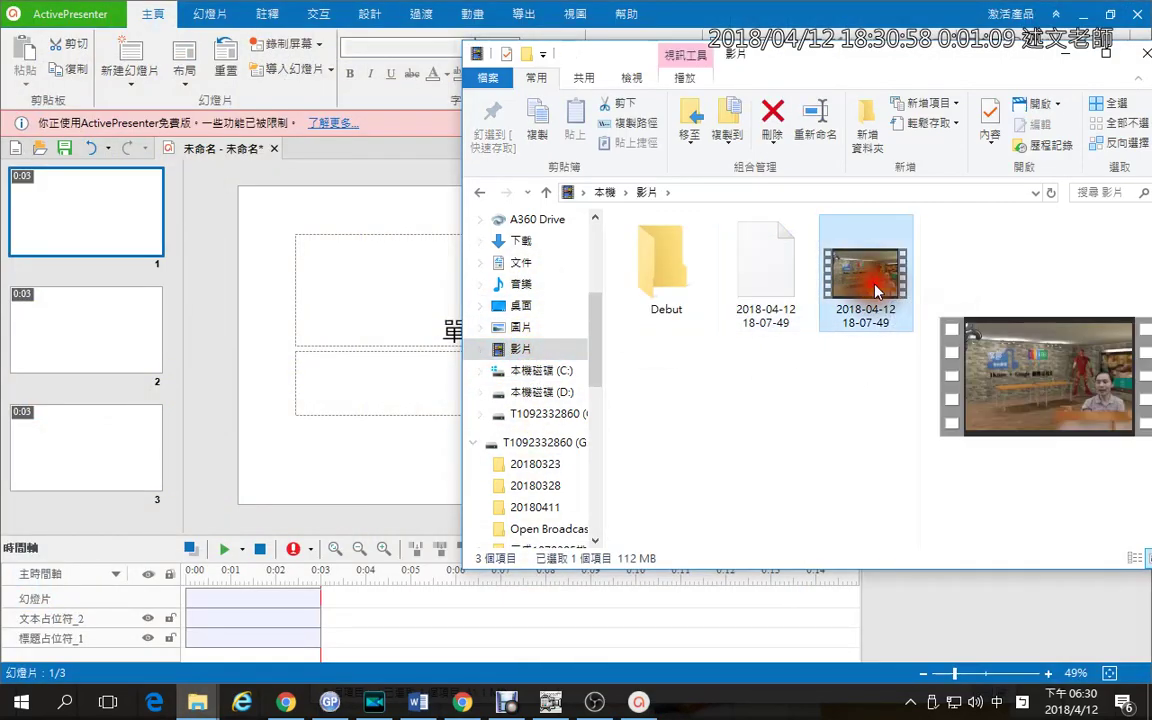
pyautogui.moveTo(875, 290); pyautogui.dragTo(283, 244)
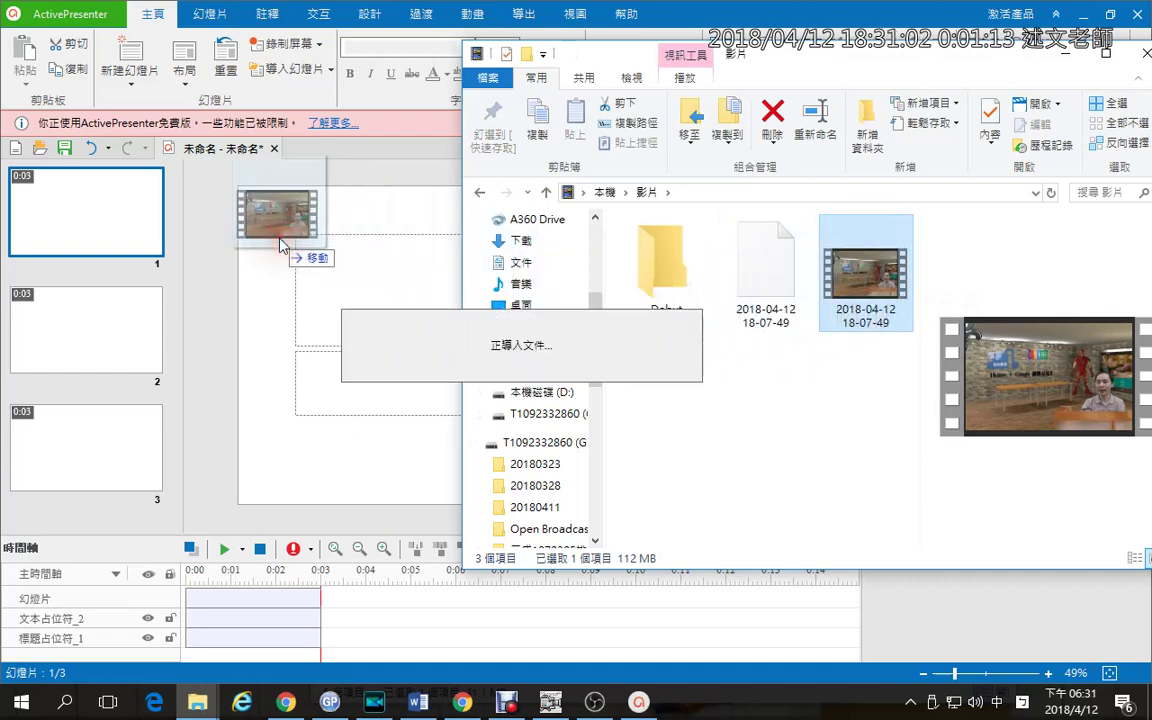
pyautogui.click(258, 213)
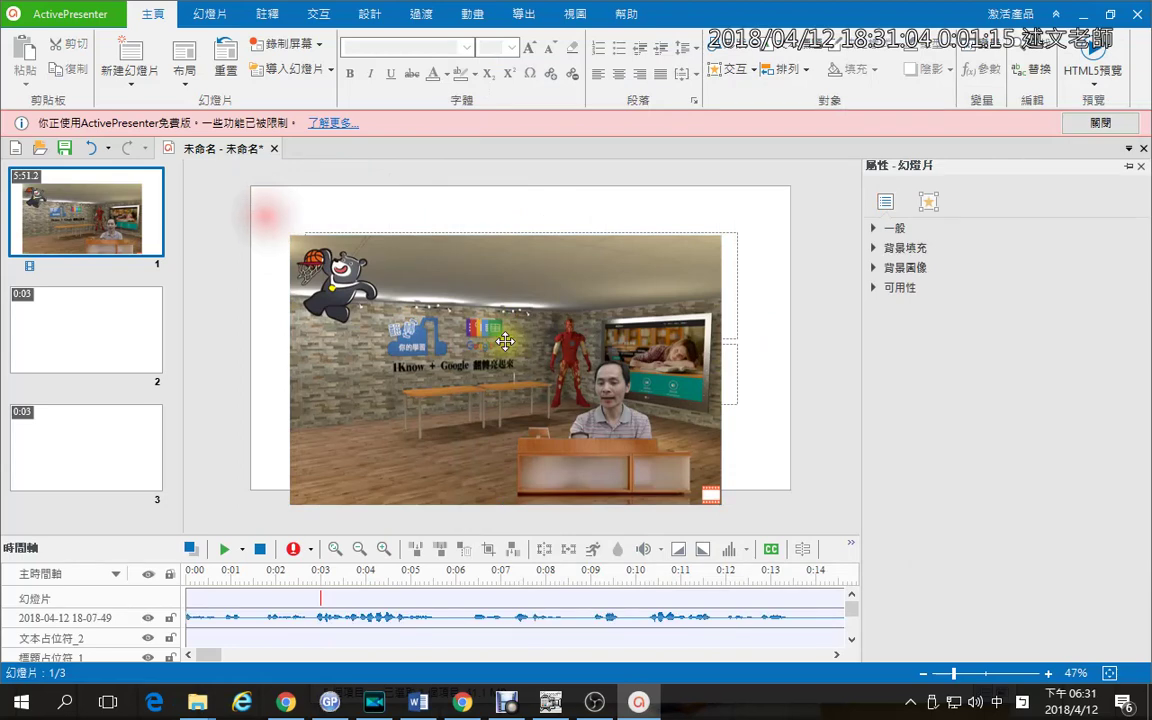
# - Align the video with the slide's upper-left corner and enlarge it to fill the whole slide
pyautogui.moveTo(505, 340); pyautogui.dragTo(465, 291)
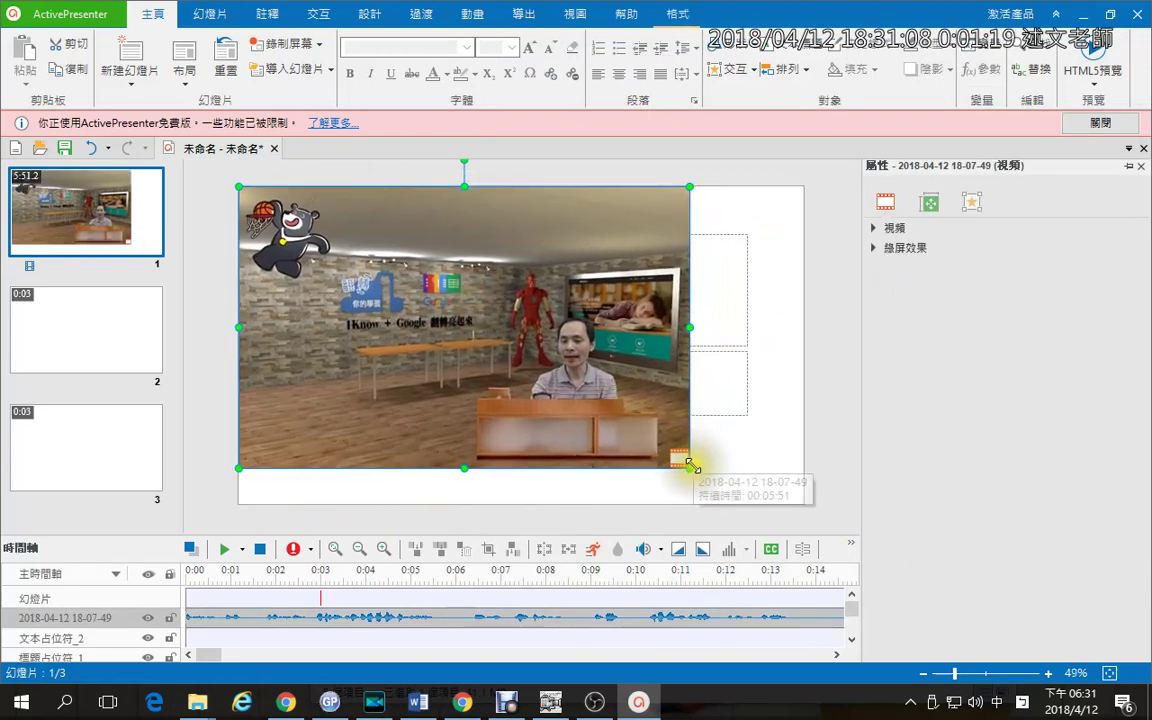
pyautogui.moveTo(690, 465); pyautogui.dragTo(824, 483)
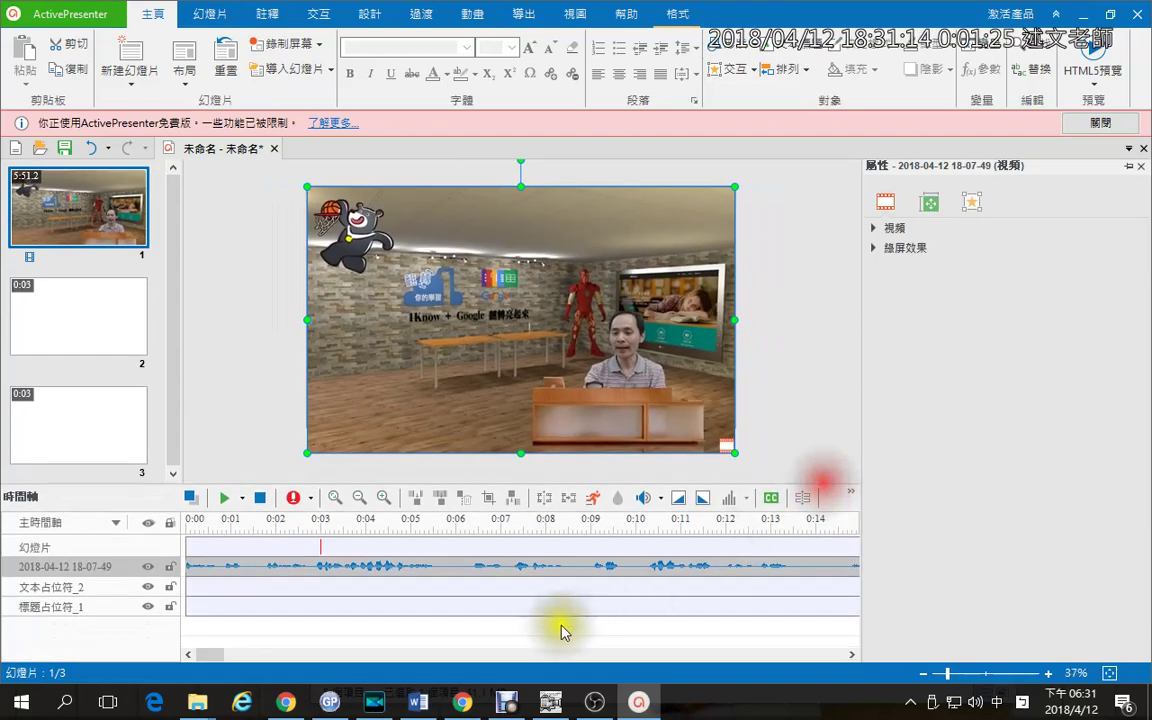
pyautogui.moveTo(10, 485)
pyautogui.mouseDown()
pyautogui.moveTo(560, 612)
pyautogui.moveTo(866, 635)
pyautogui.moveTo(854, 628)
pyautogui.mouseUp()
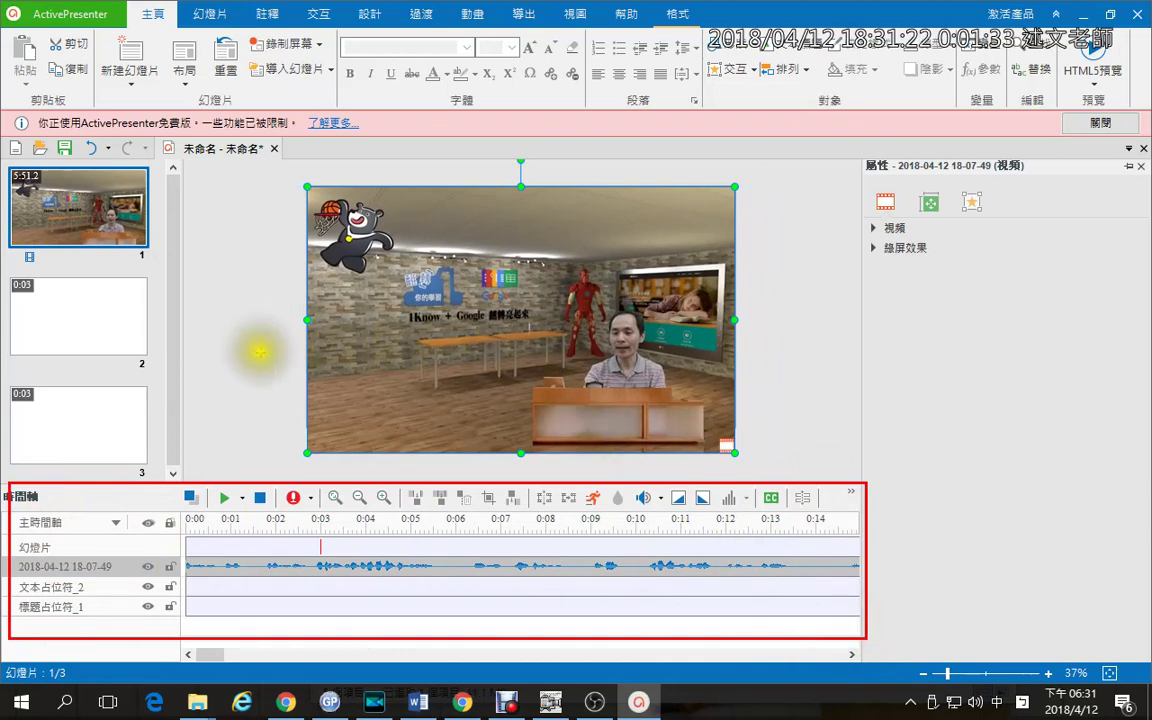
pyautogui.press('Escape')
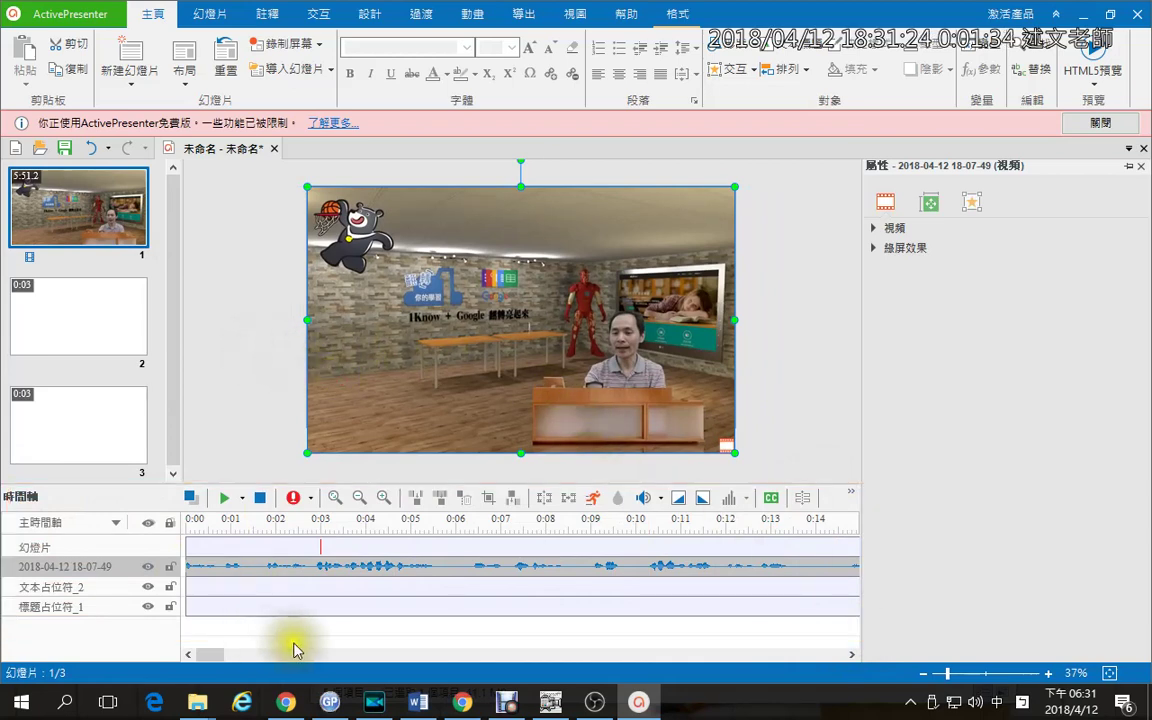
# - Select the timeline range from about 0:05.640 to 0:09.740 and delete that section of the video
pyautogui.click(249, 520)
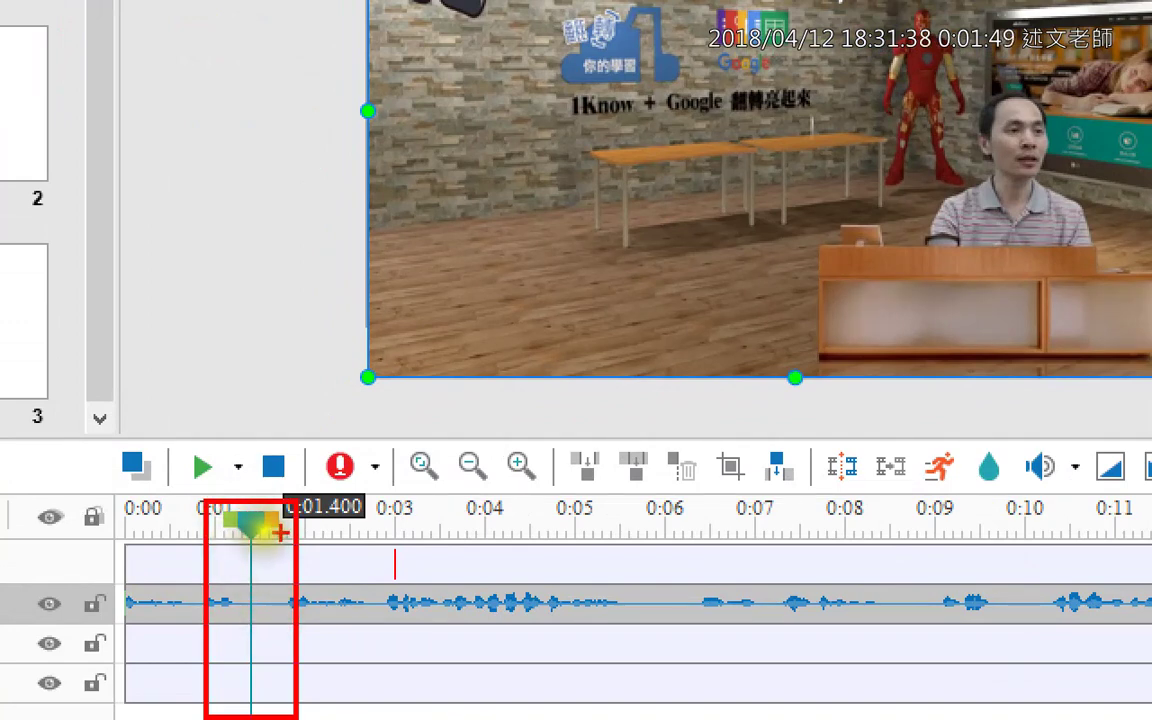
pyautogui.moveTo(218, 480)
pyautogui.mouseDown()
pyautogui.moveTo(246, 464)
pyautogui.moveTo(305, 462)
pyautogui.mouseUp()
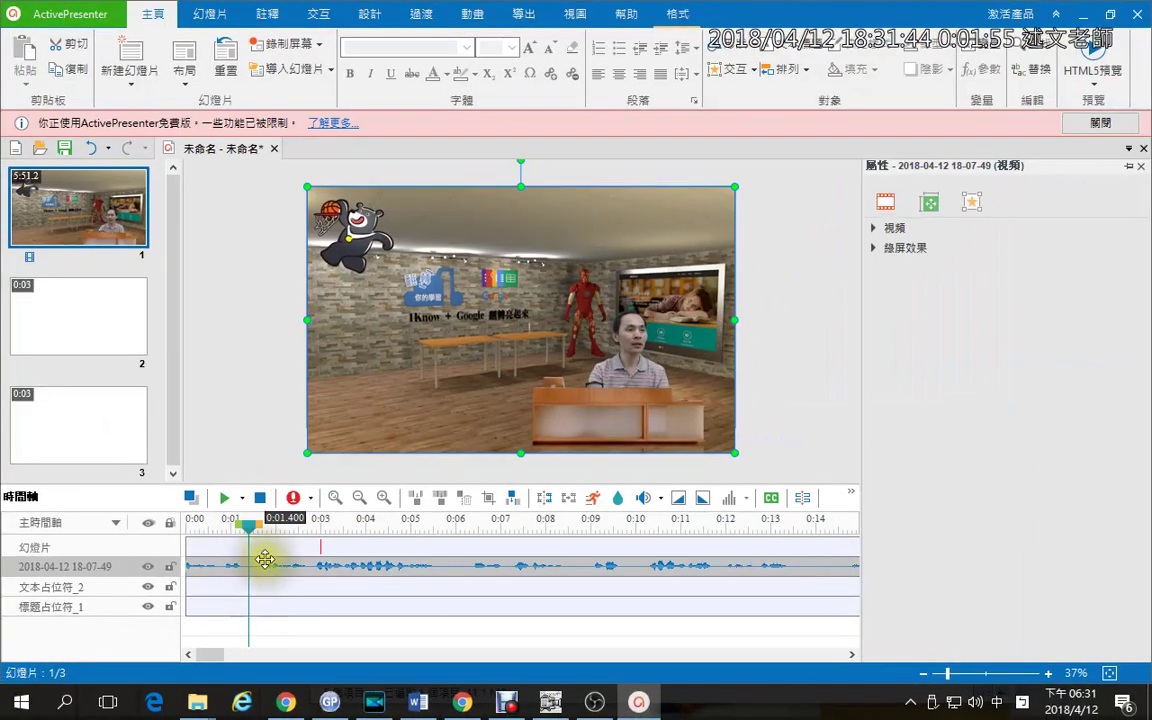
pyautogui.moveTo(251, 538)
pyautogui.mouseDown()
pyautogui.moveTo(442, 540)
pyautogui.moveTo(445, 527)
pyautogui.moveTo(634, 542)
pyautogui.mouseUp()
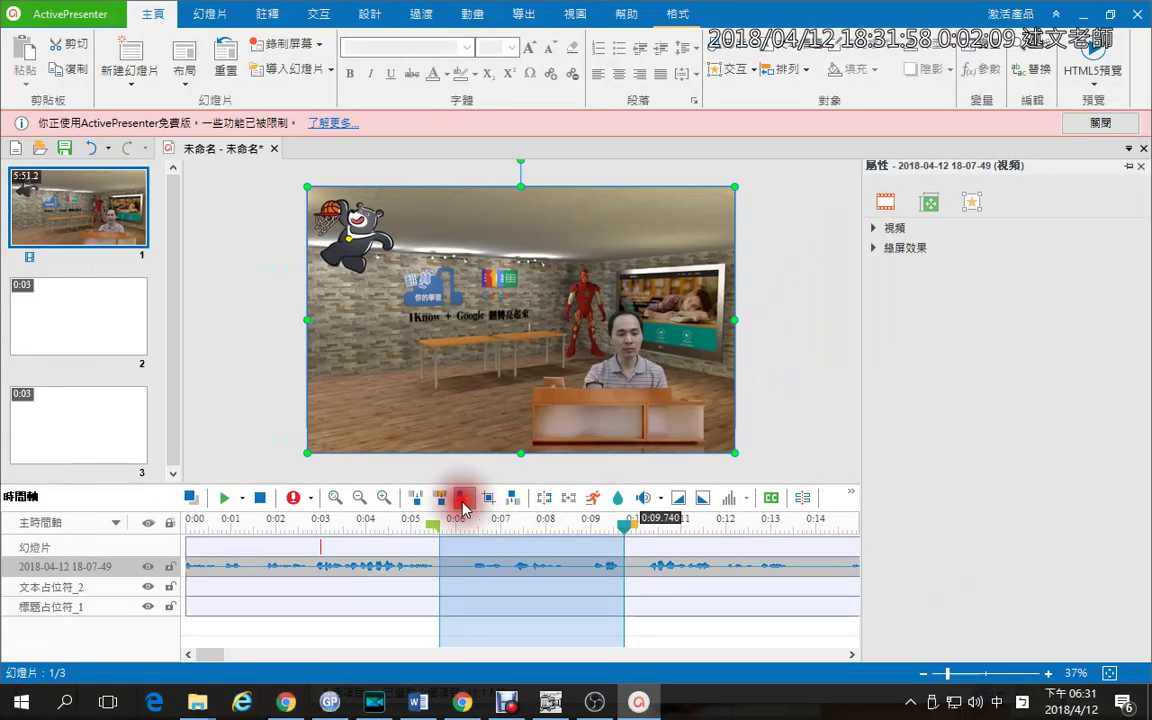
pyautogui.click(462, 499)
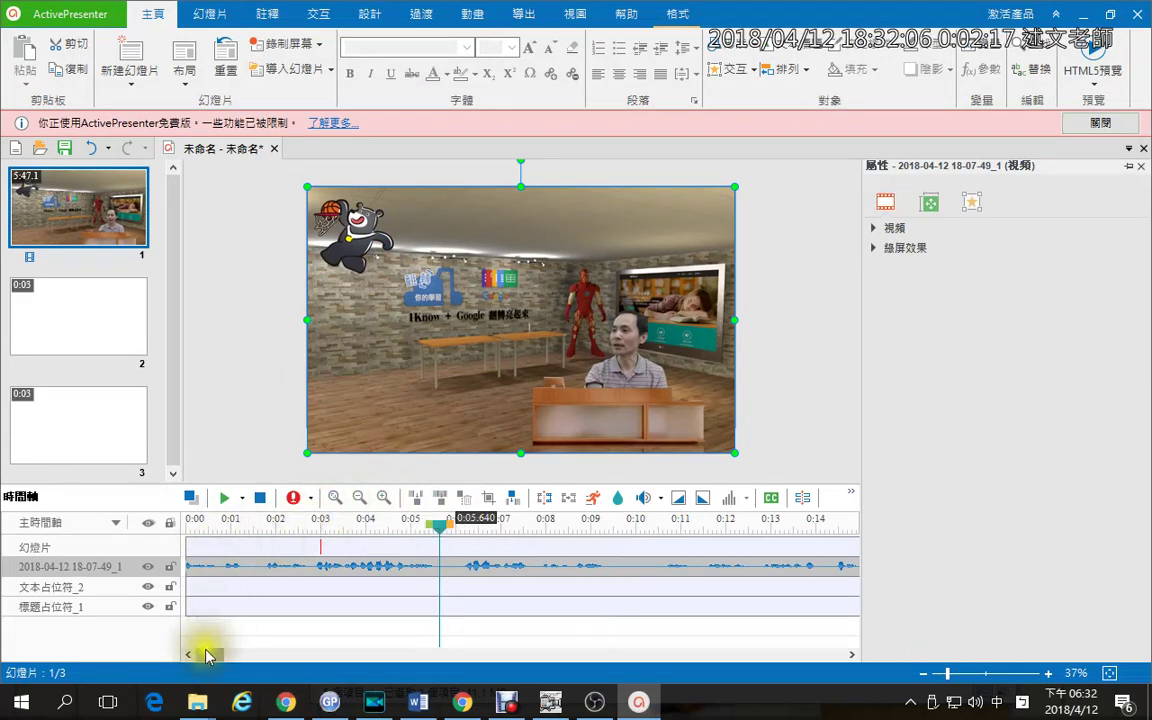
# - Split slide 1 together with its video into two slides at about 1:59.098 on the timeline
pyautogui.moveTo(208, 654)
pyautogui.mouseDown()
pyautogui.moveTo(836, 645)
pyautogui.moveTo(206, 617)
pyautogui.moveTo(200, 640)
pyautogui.mouseUp()
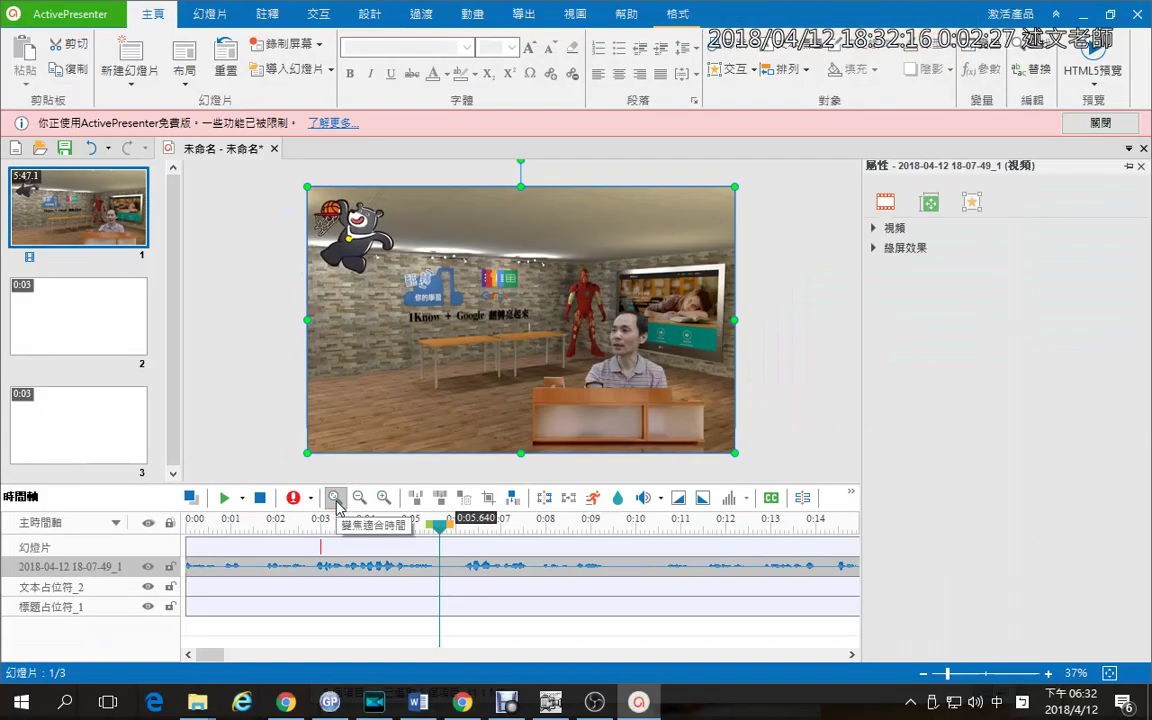
pyautogui.click(336, 505)
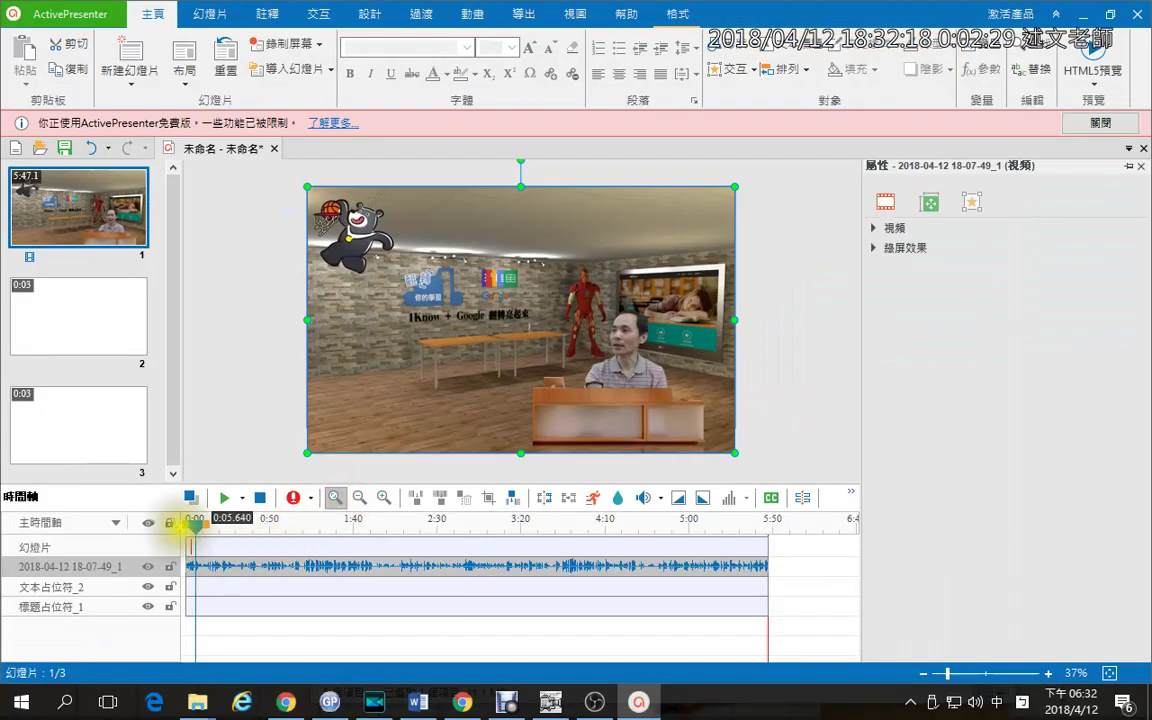
pyautogui.moveTo(183, 513); pyautogui.dragTo(795, 632)
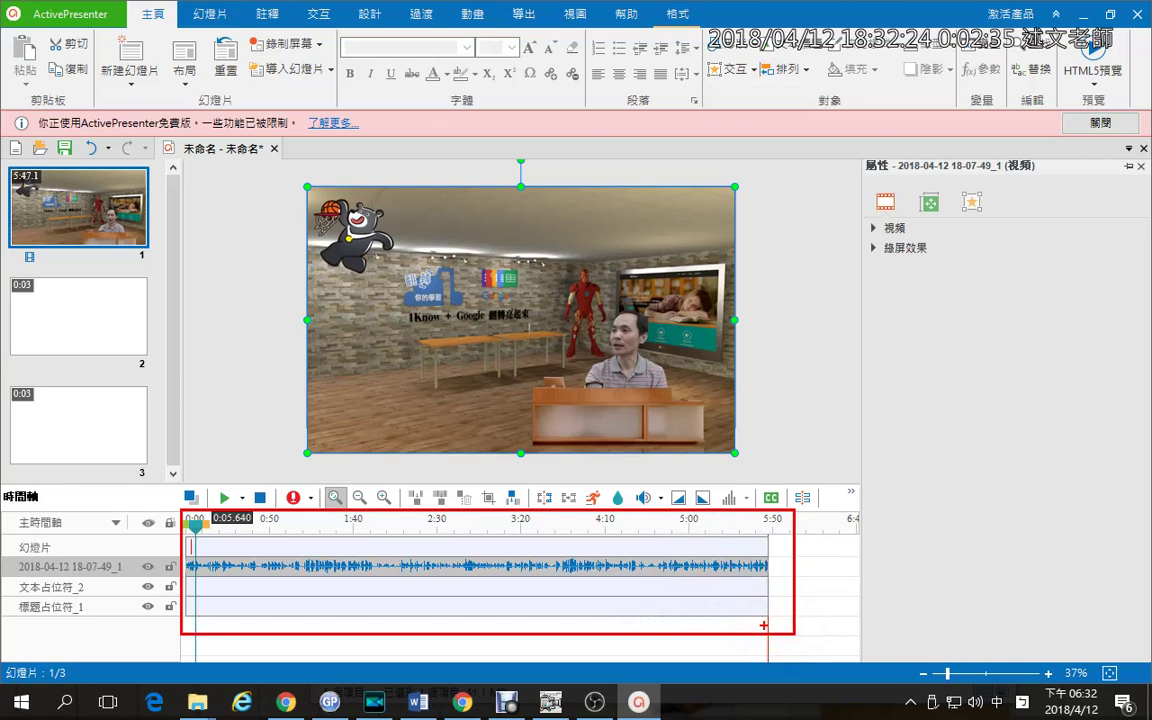
pyautogui.press('Escape')
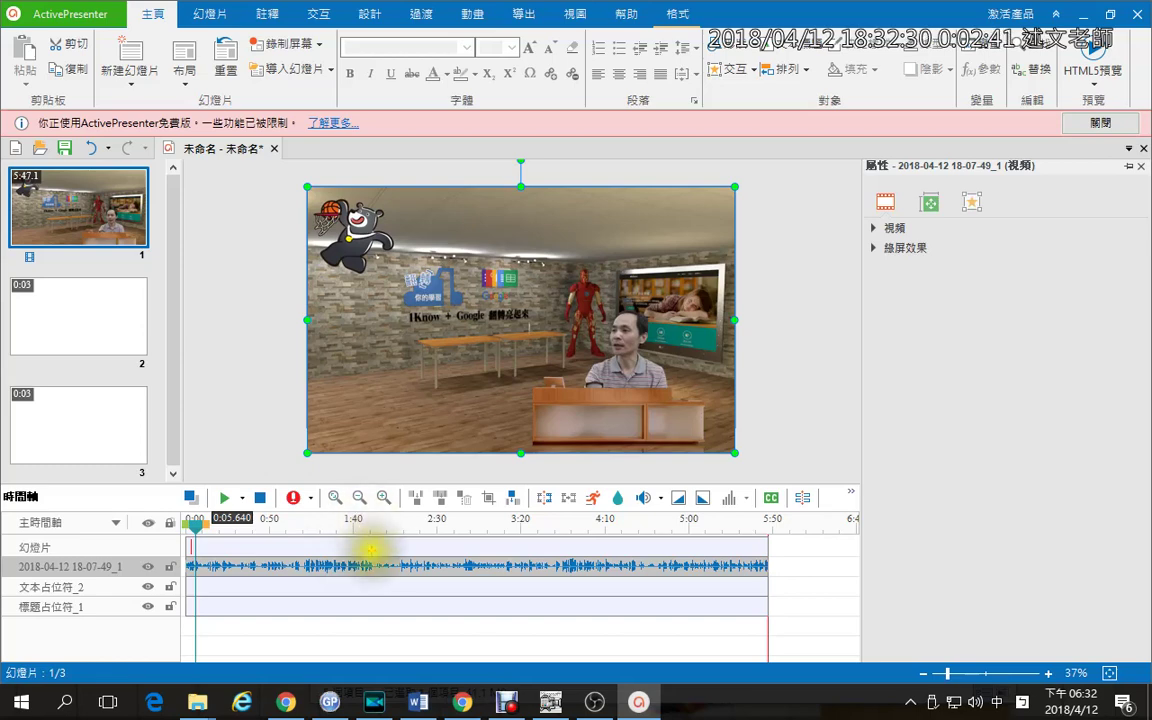
pyautogui.moveTo(385, 515); pyautogui.dragTo(372, 620)
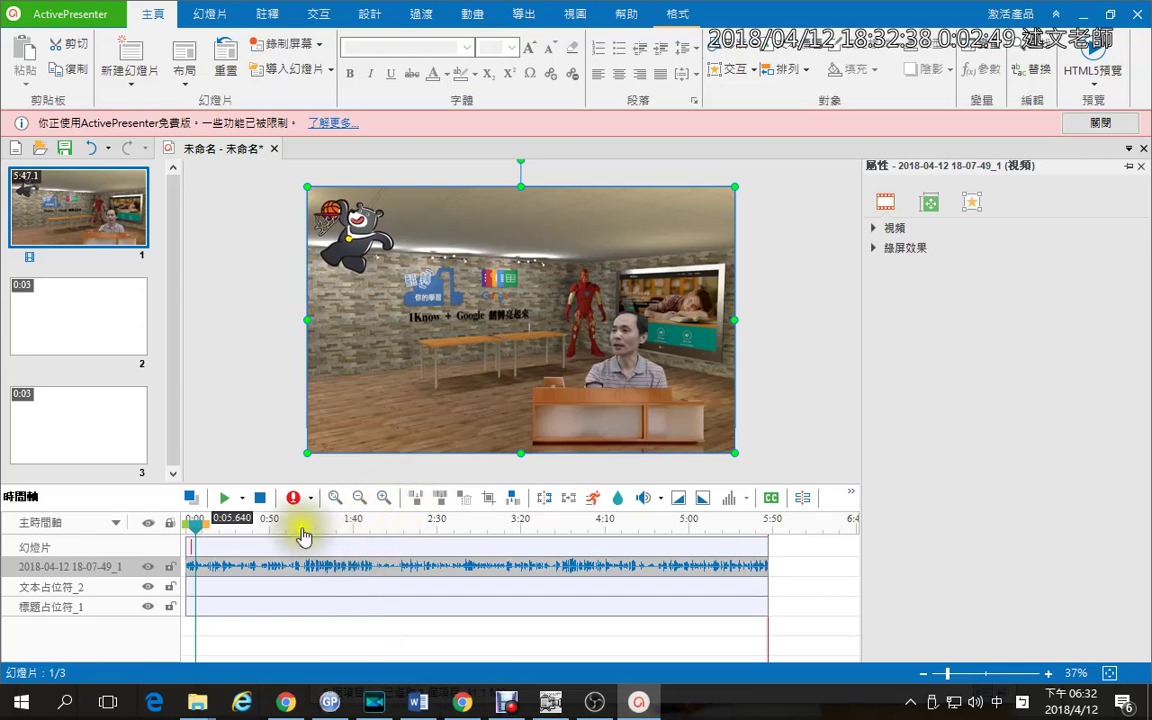
pyautogui.click(241, 533)
pyautogui.moveTo(241, 533); pyautogui.dragTo(388, 535)
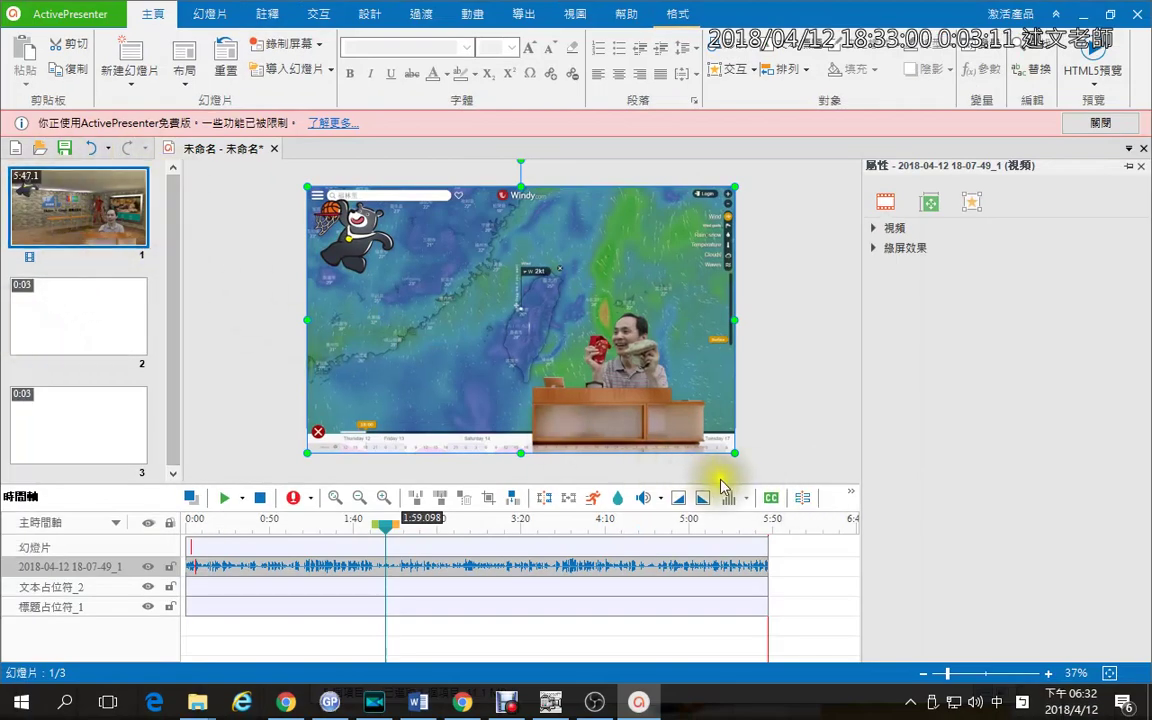
pyautogui.click(800, 497)
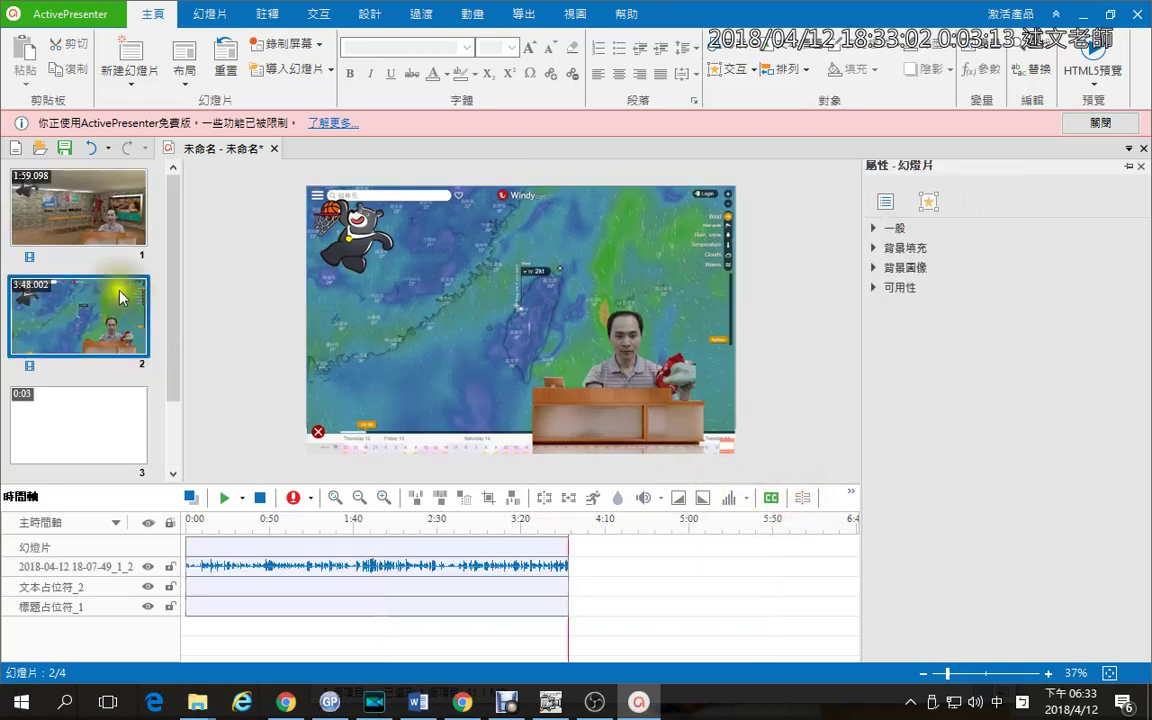
# - Check the two slides produced by the split and move the blank third slide between them
pyautogui.click(97, 222)
pyautogui.click(89, 309)
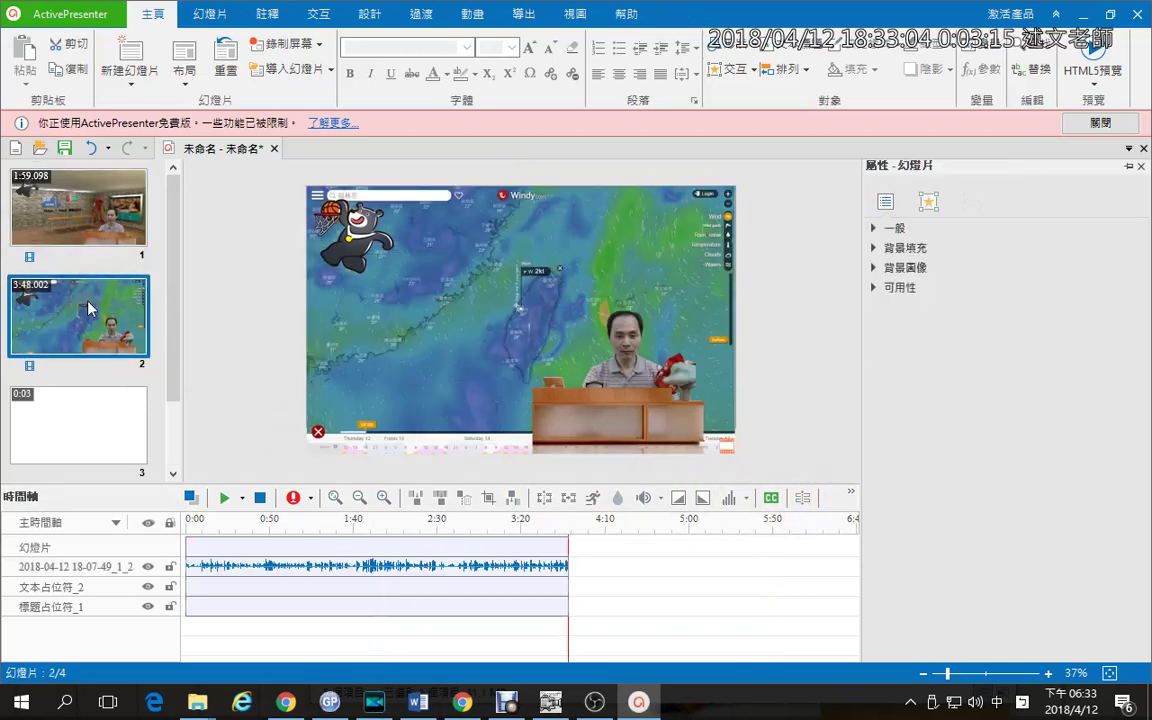
pyautogui.click(84, 225)
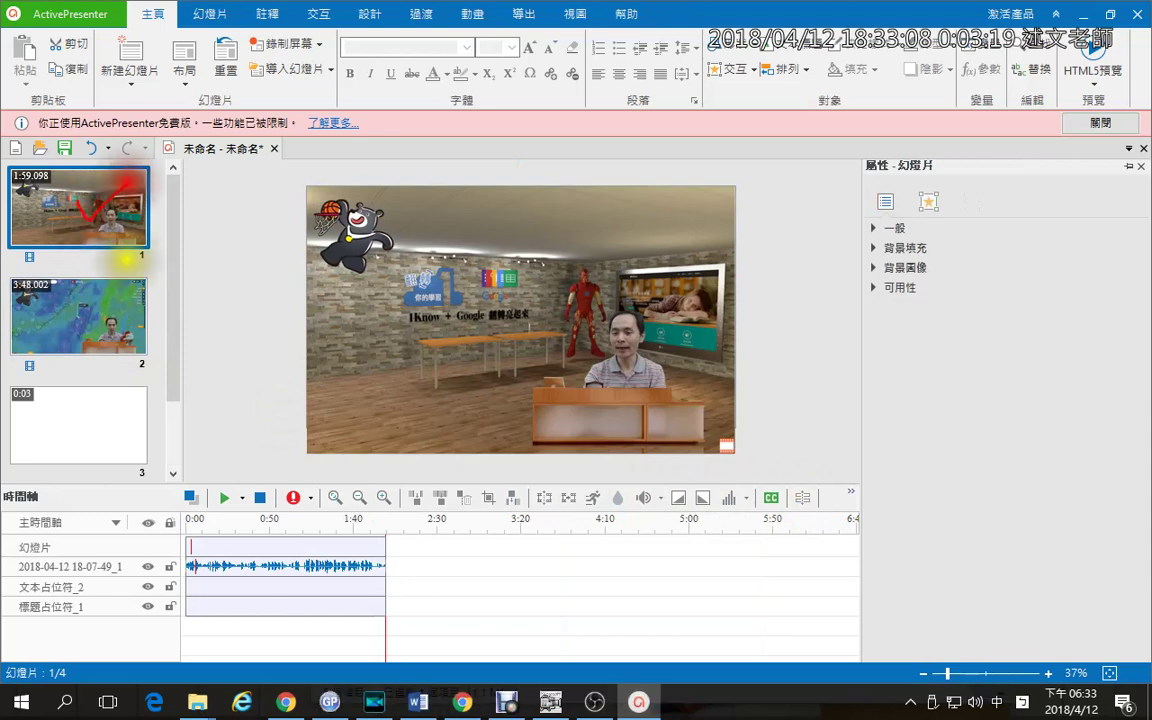
pyautogui.click(75, 408)
pyautogui.moveTo(75, 408); pyautogui.dragTo(80, 302)
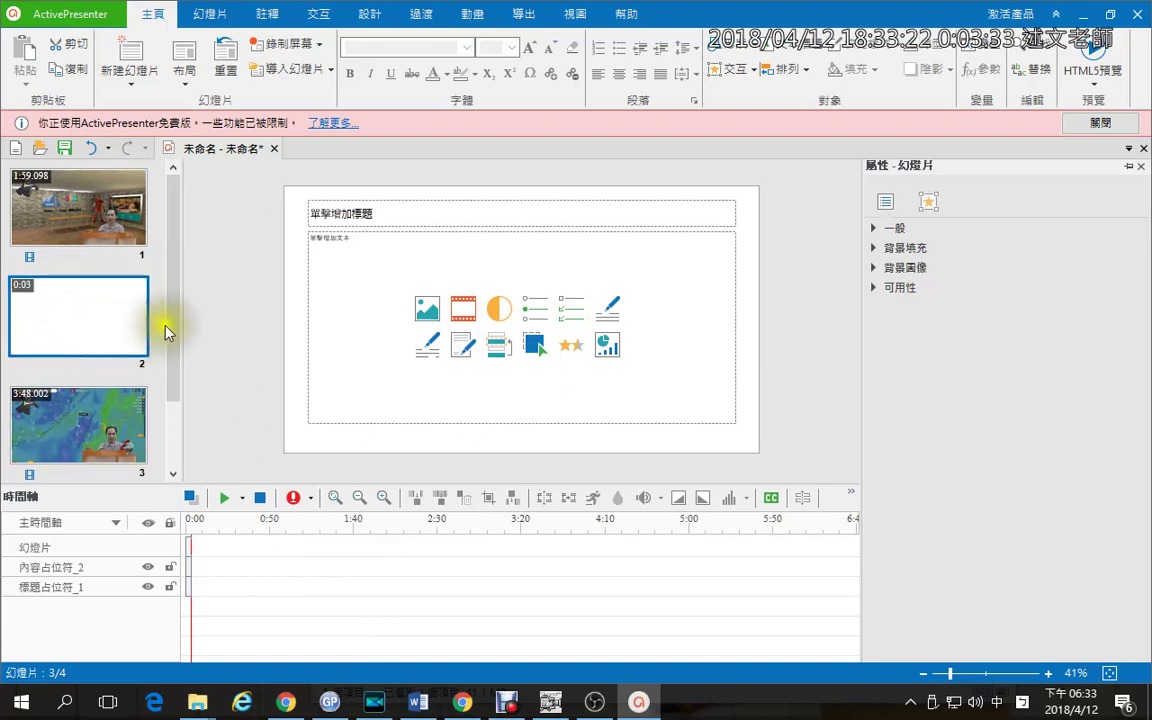
# - Check slide 1 with the first video part and the blank slide 2 that follows it
pyautogui.moveTo(166, 326)
pyautogui.mouseDown()
pyautogui.moveTo(170, 419)
pyautogui.moveTo(163, 338)
pyautogui.mouseUp()
pyautogui.click(128, 228)
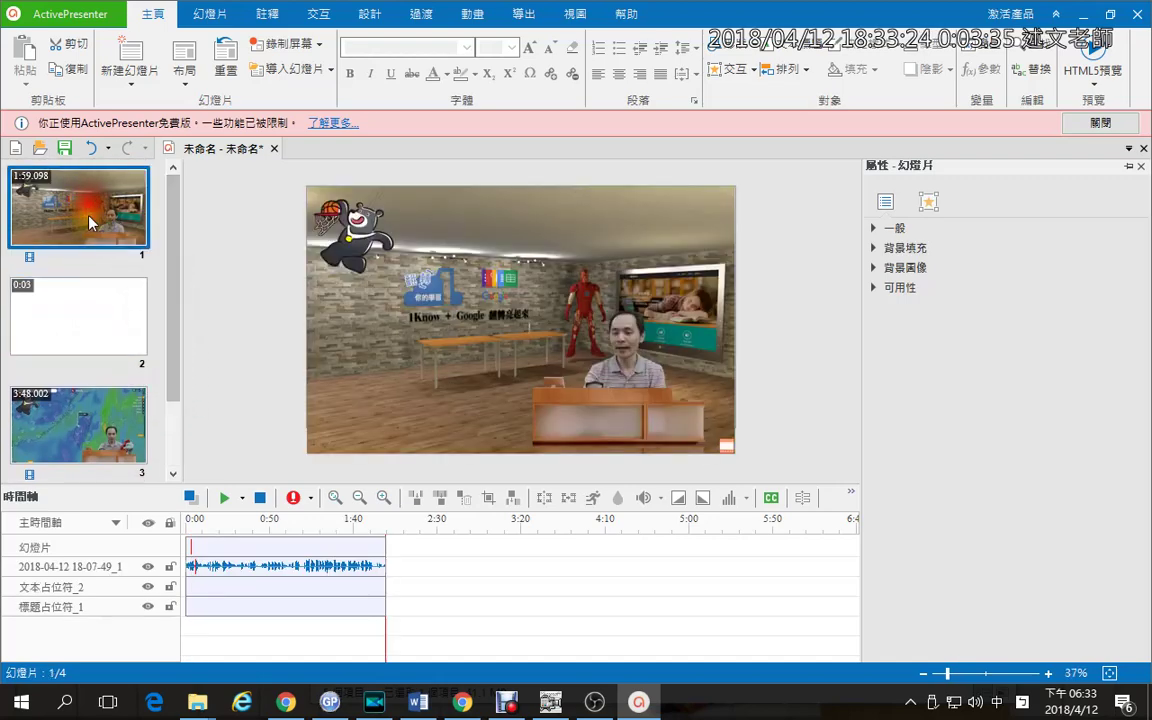
pyautogui.click(84, 316)
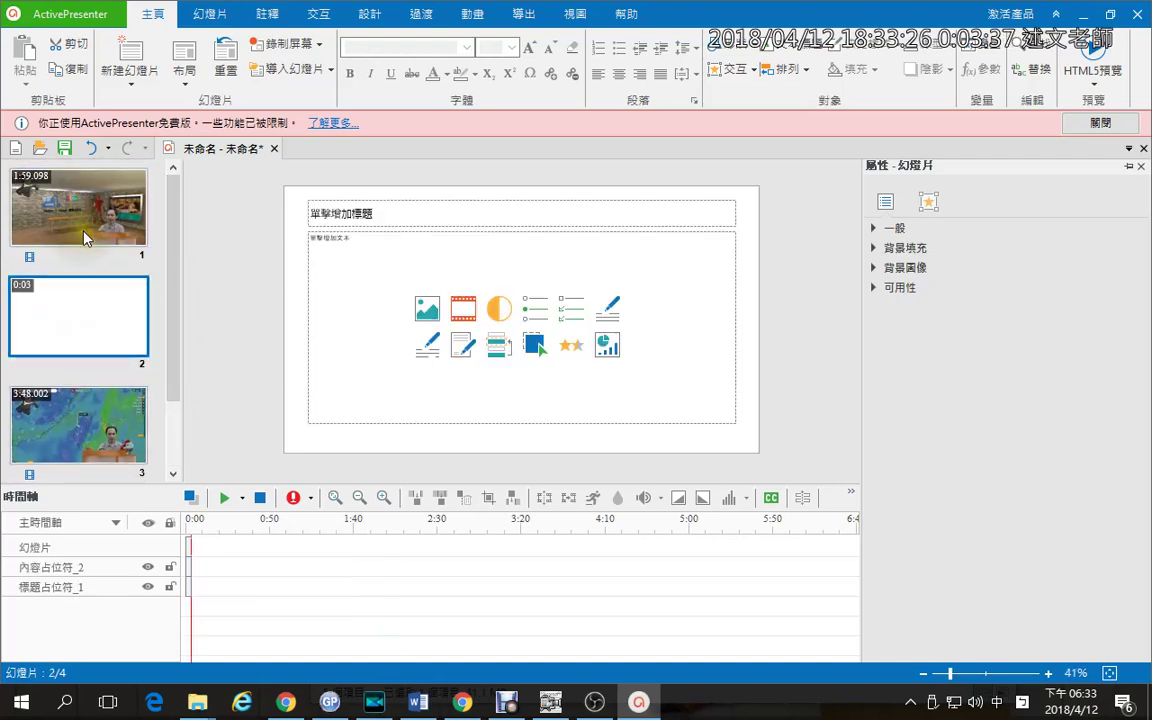
# - Examine the video export settings with the MP4 output format, and close them without exporting
pyautogui.click(523, 16)
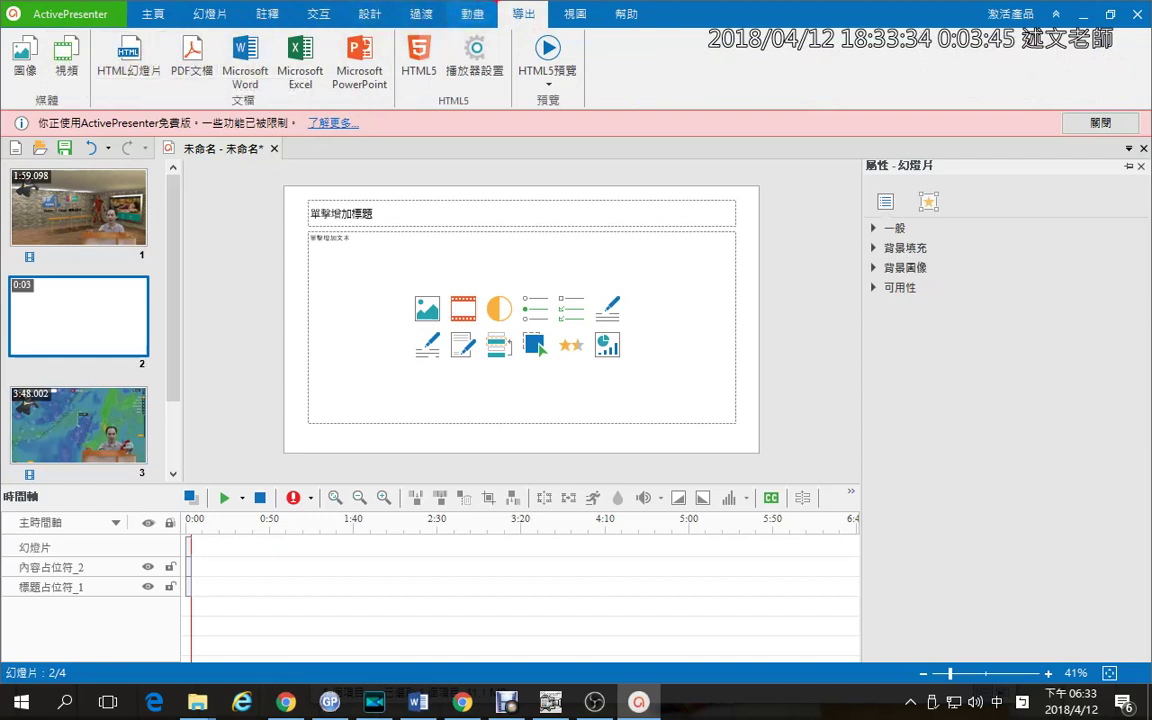
pyautogui.click(538, 12)
pyautogui.moveTo(505, 33)
pyautogui.mouseDown()
pyautogui.moveTo(180, 51)
pyautogui.moveTo(85, 68)
pyautogui.moveTo(90, 76)
pyautogui.moveTo(55, 88)
pyautogui.moveTo(15, 88)
pyautogui.moveTo(5, 45)
pyautogui.moveTo(70, 20)
pyautogui.moveTo(93, 35)
pyautogui.moveTo(91, 85)
pyautogui.mouseUp()
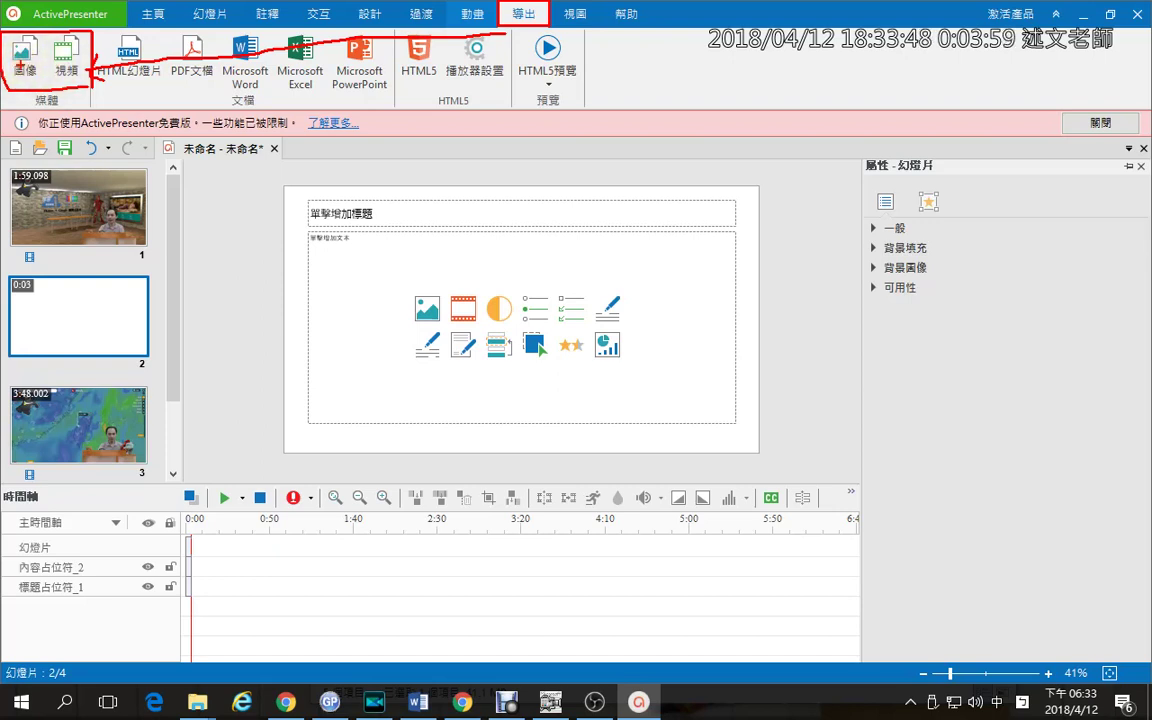
pyautogui.click(64, 55)
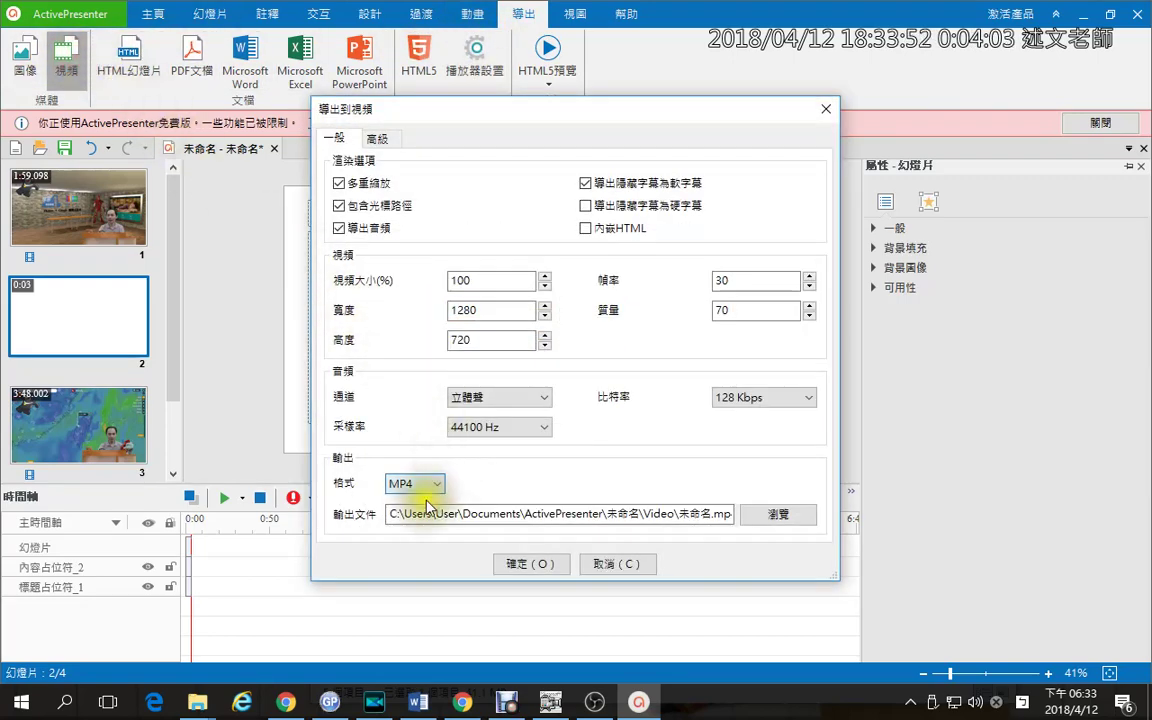
pyautogui.moveTo(373, 464)
pyautogui.mouseDown()
pyautogui.moveTo(427, 497)
pyautogui.moveTo(470, 496)
pyautogui.mouseUp()
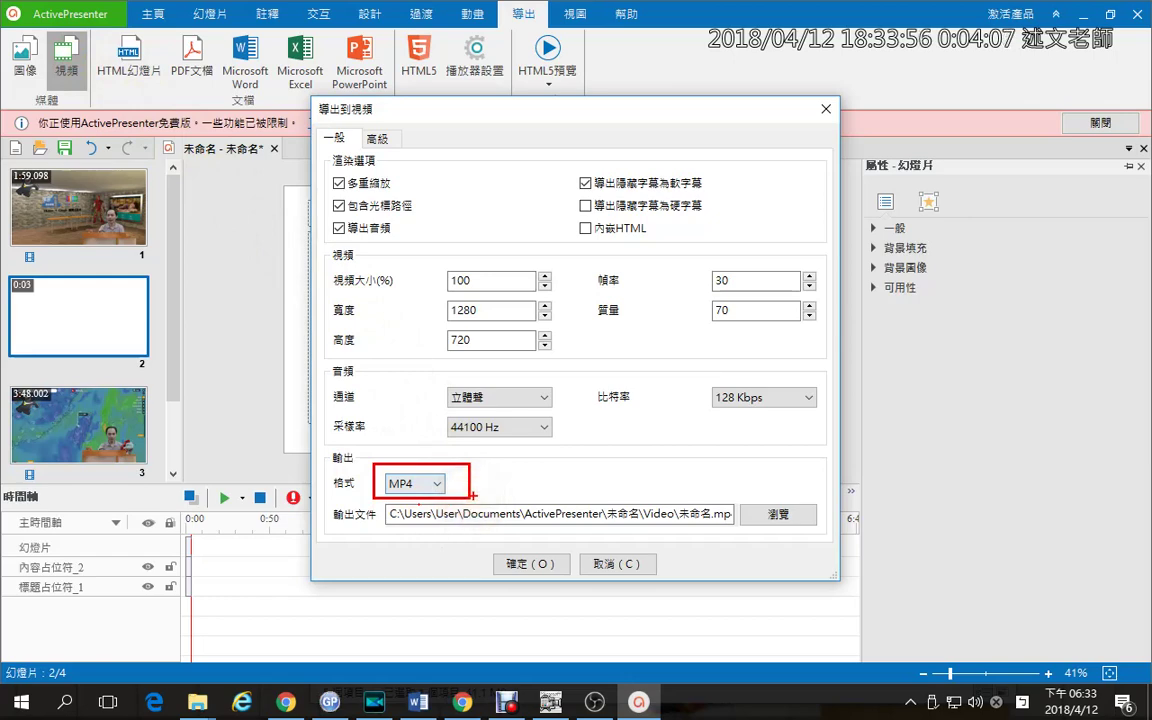
pyautogui.press('Escape')
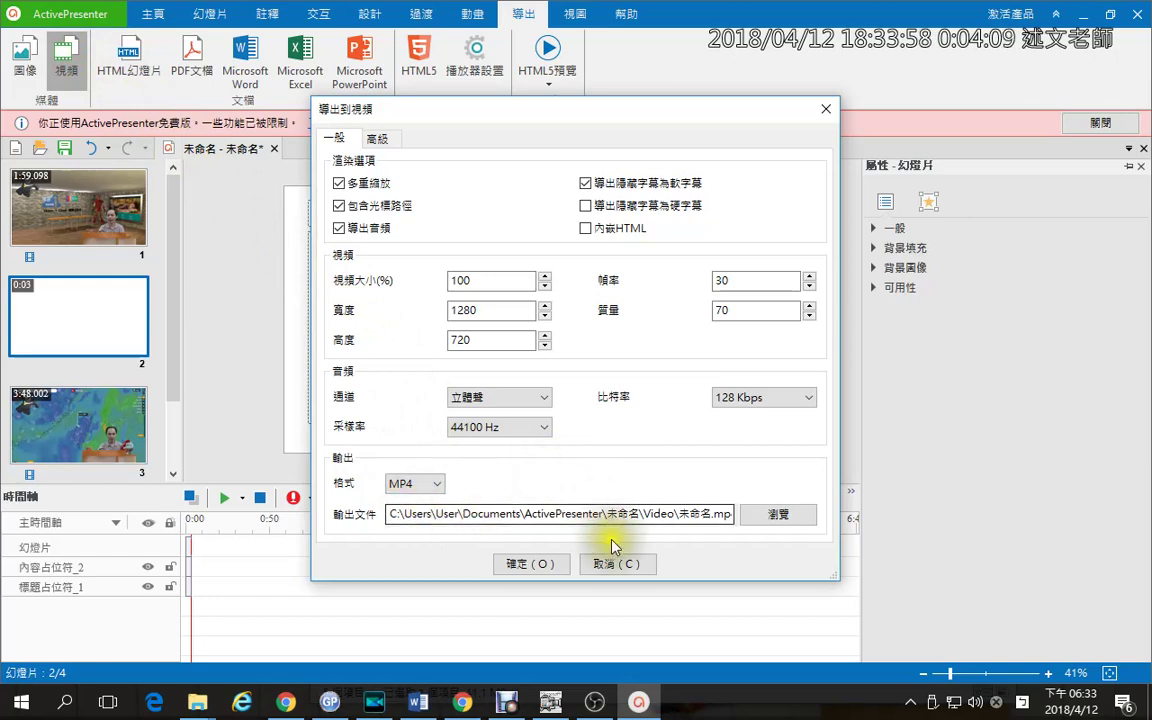
pyautogui.click(615, 564)
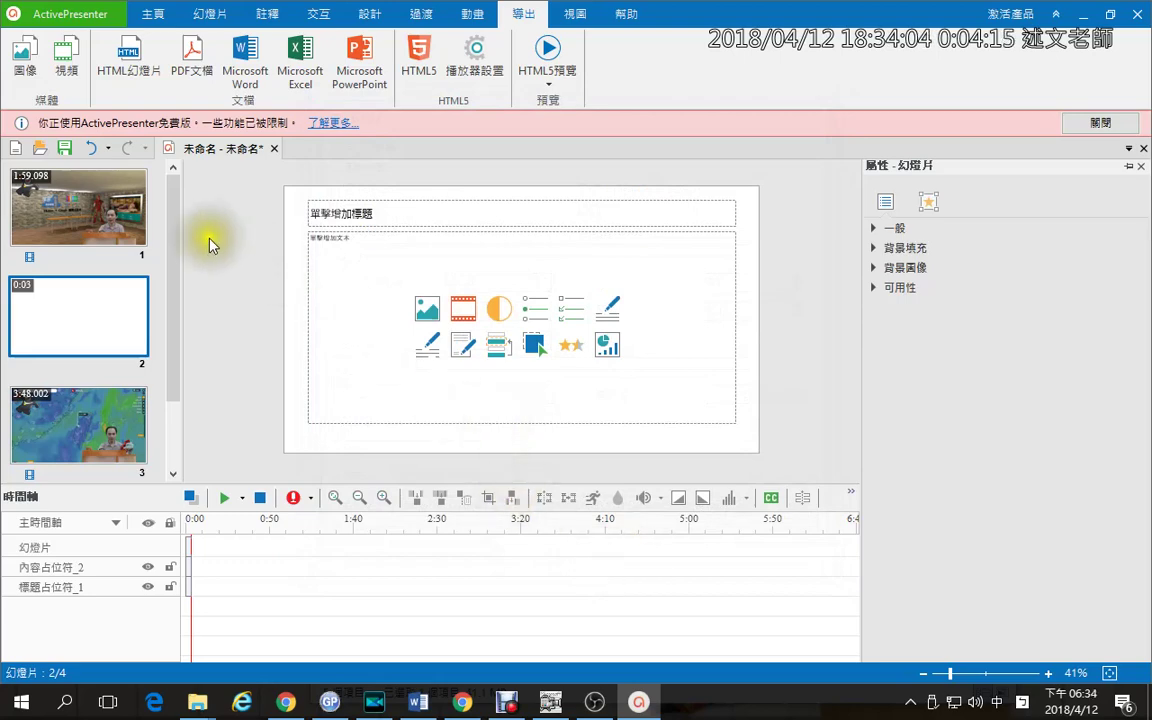
# - Switch to Chrome and open unit 1 of the task "ActivePresenter 影片剪輯相關教材" in the 1Know group (東海大學)
pyautogui.click(286, 700)
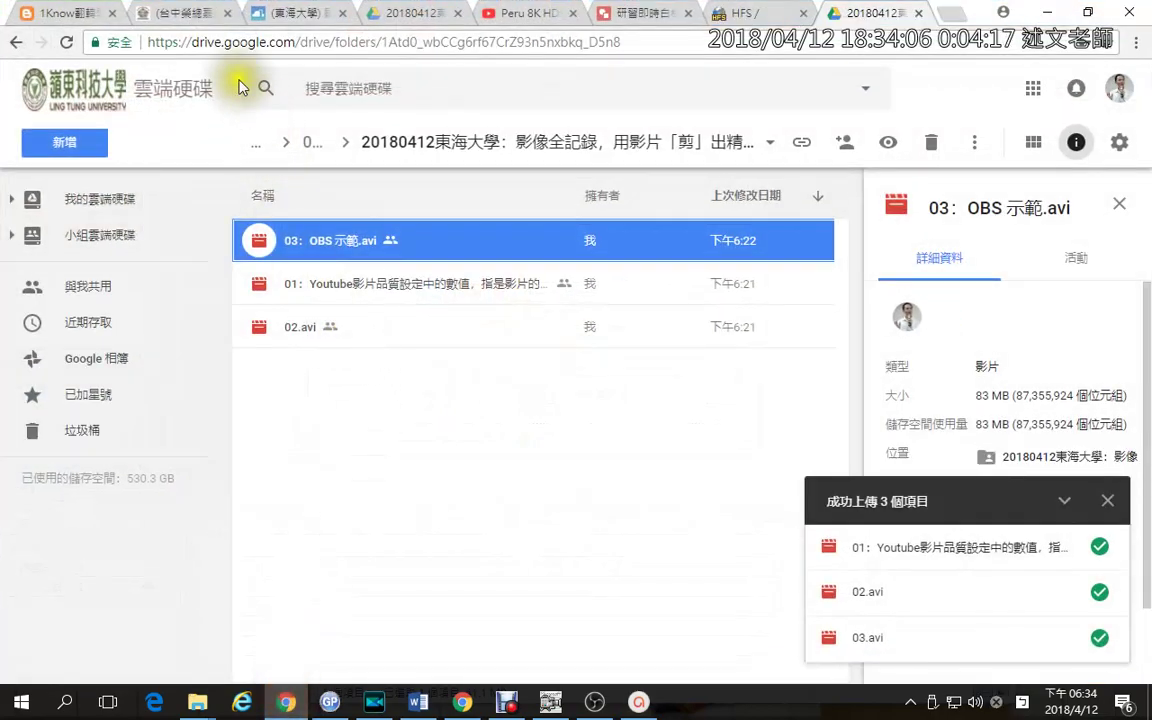
pyautogui.click(300, 13)
pyautogui.scroll(2, 380, 197)
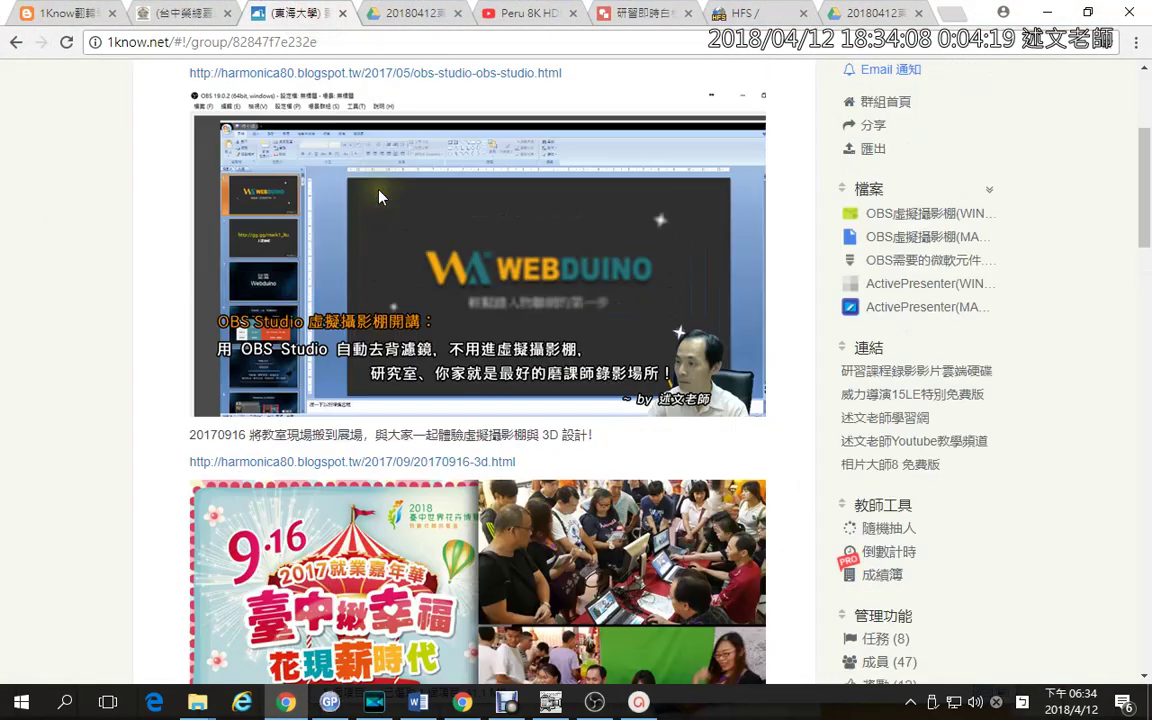
pyautogui.scroll(5, 380, 197)
pyautogui.click(190, 203)
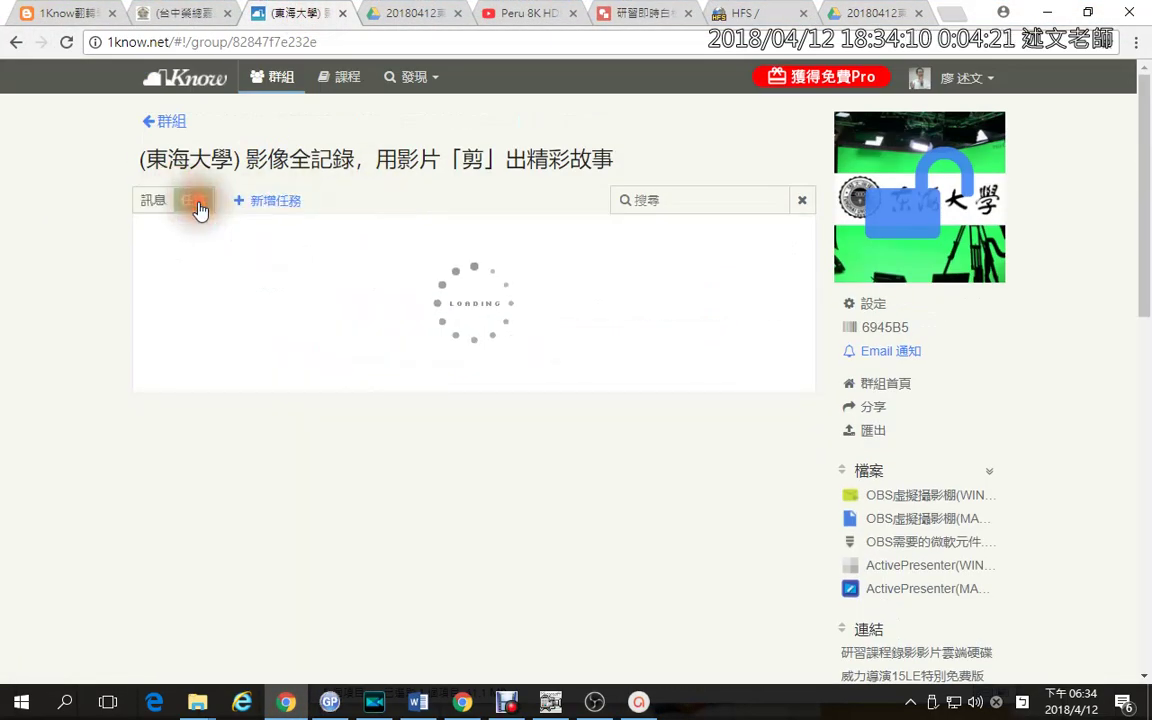
pyautogui.scroll(-5, 206, 301)
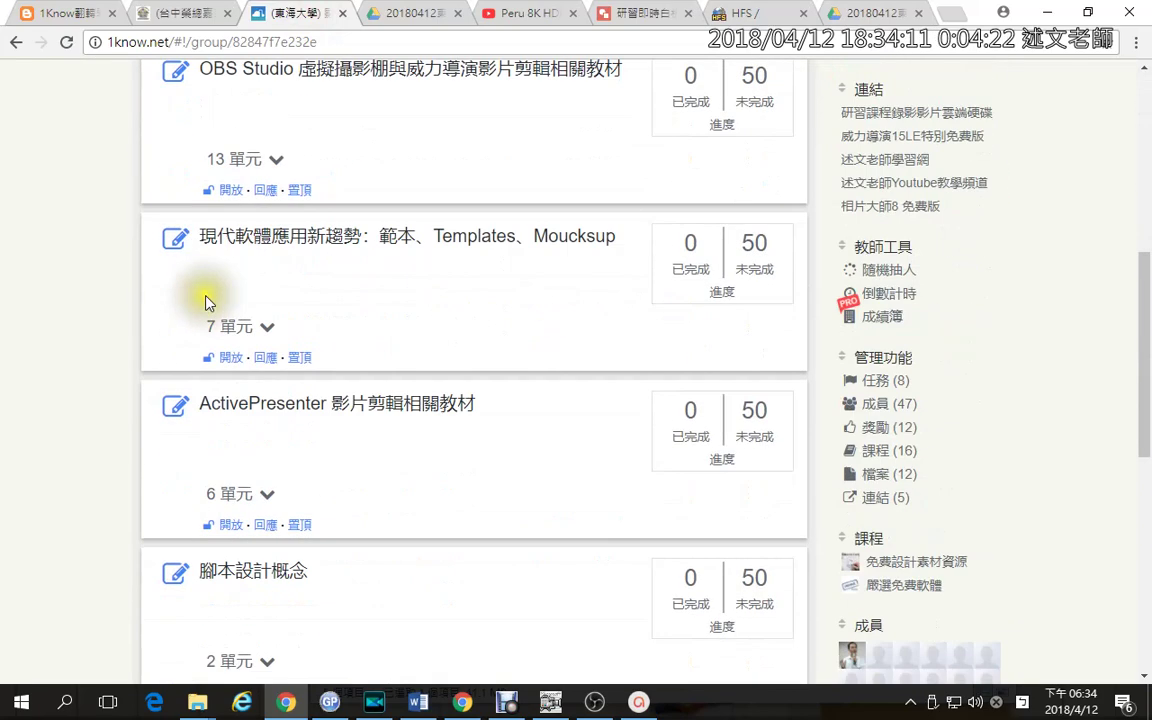
pyautogui.click(258, 497)
pyautogui.scroll(-2, 172, 500)
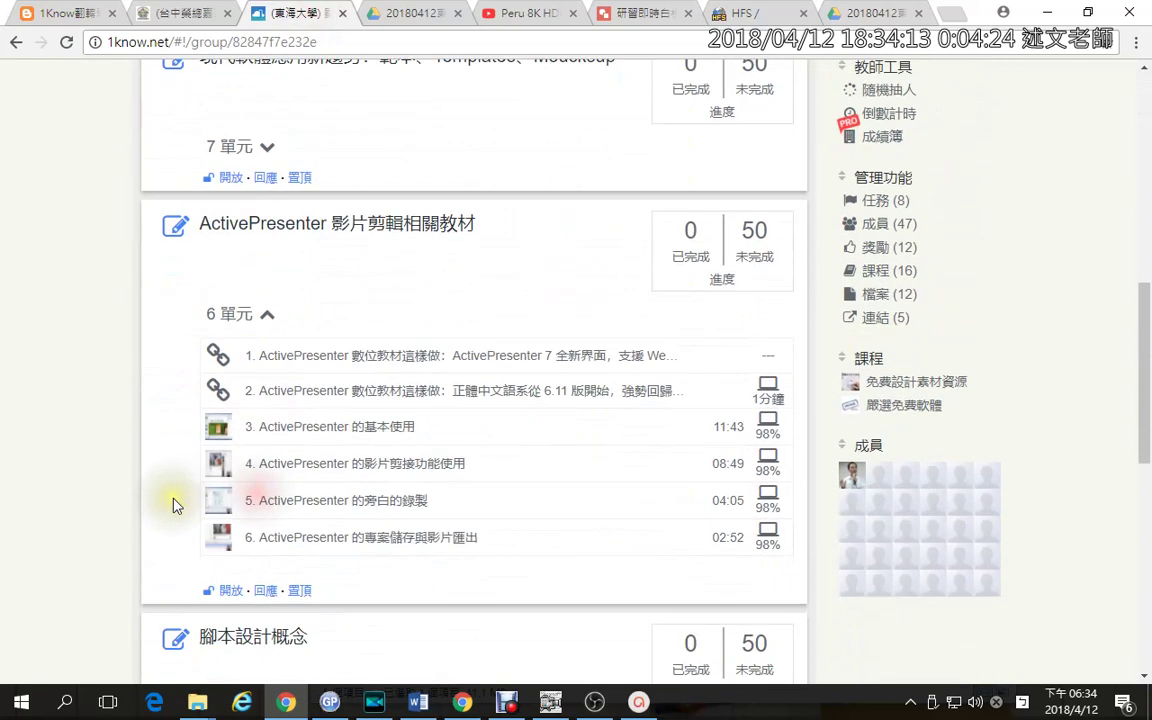
pyautogui.click(556, 364)
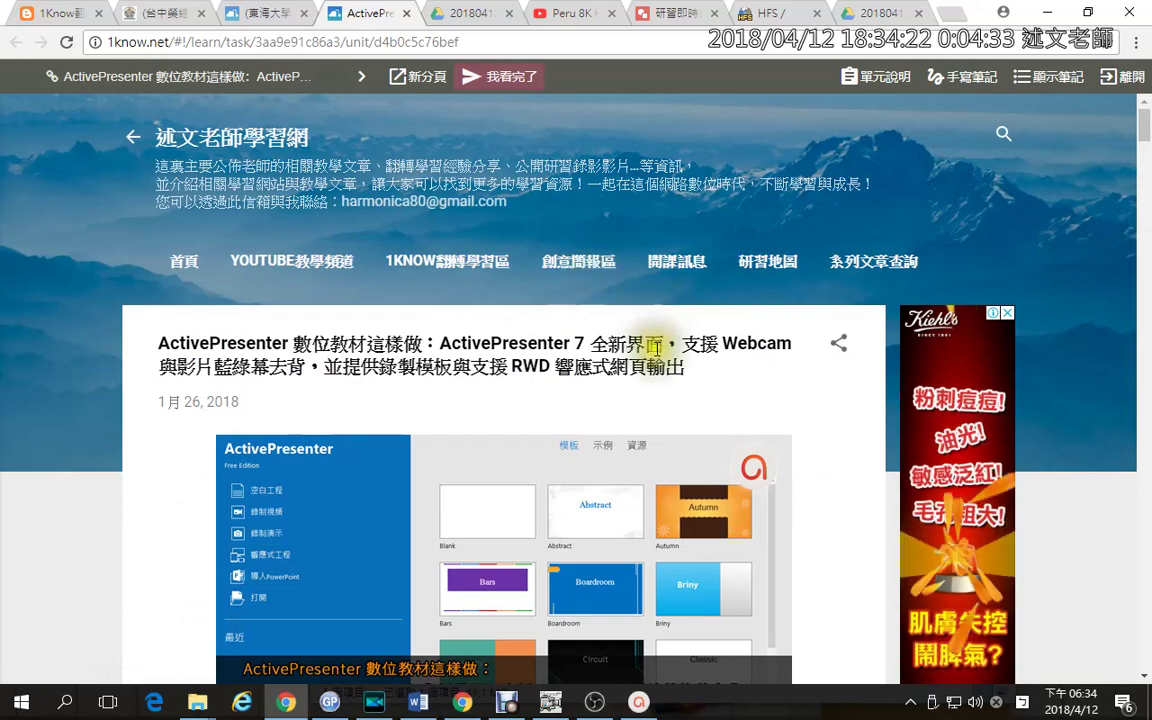
# - Read the ActivePresenter 7 article on free edition limits, installation notes, webcam recording, green screen removal and responsive output
pyautogui.scroll(-8, 655, 345)
pyautogui.scroll(-6, 660, 348)
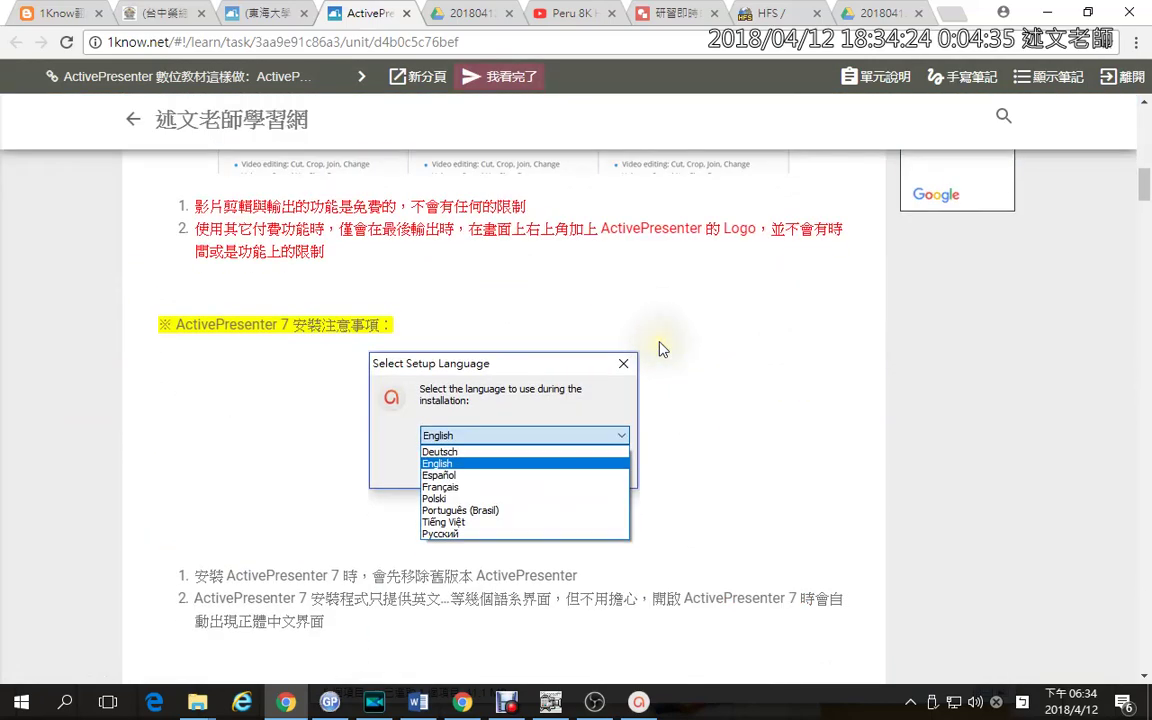
pyautogui.scroll(5, 660, 348)
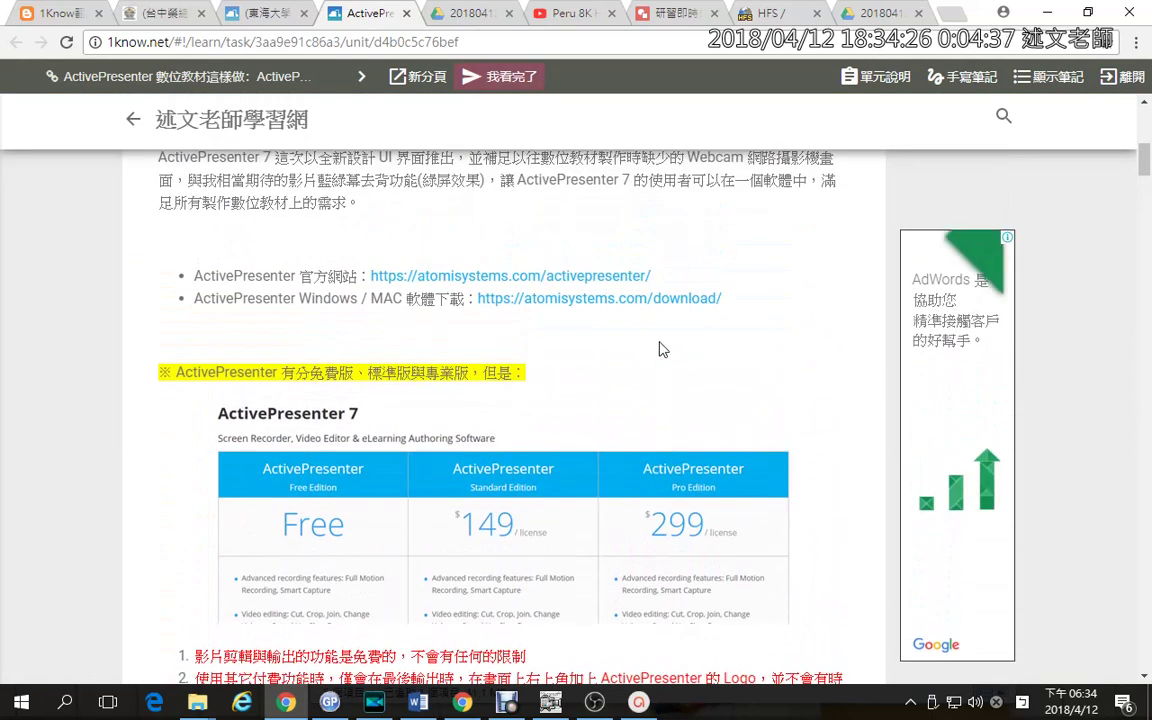
pyautogui.scroll(-6, 657, 347)
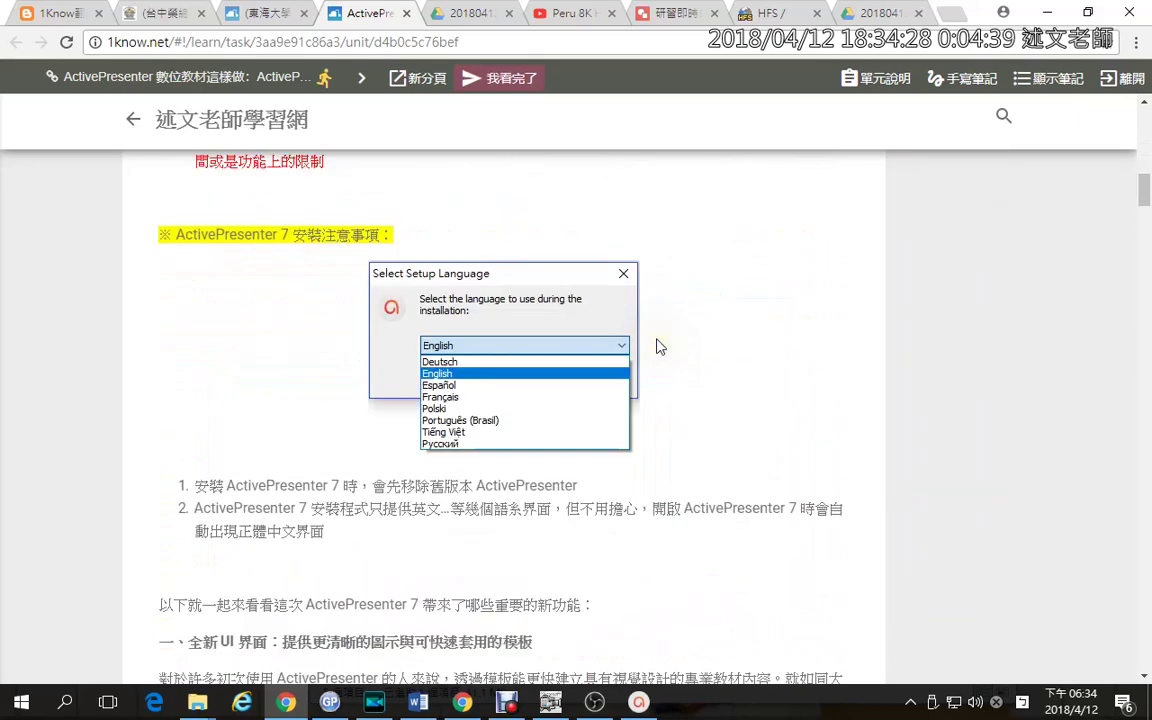
pyautogui.scroll(-11, 657, 346)
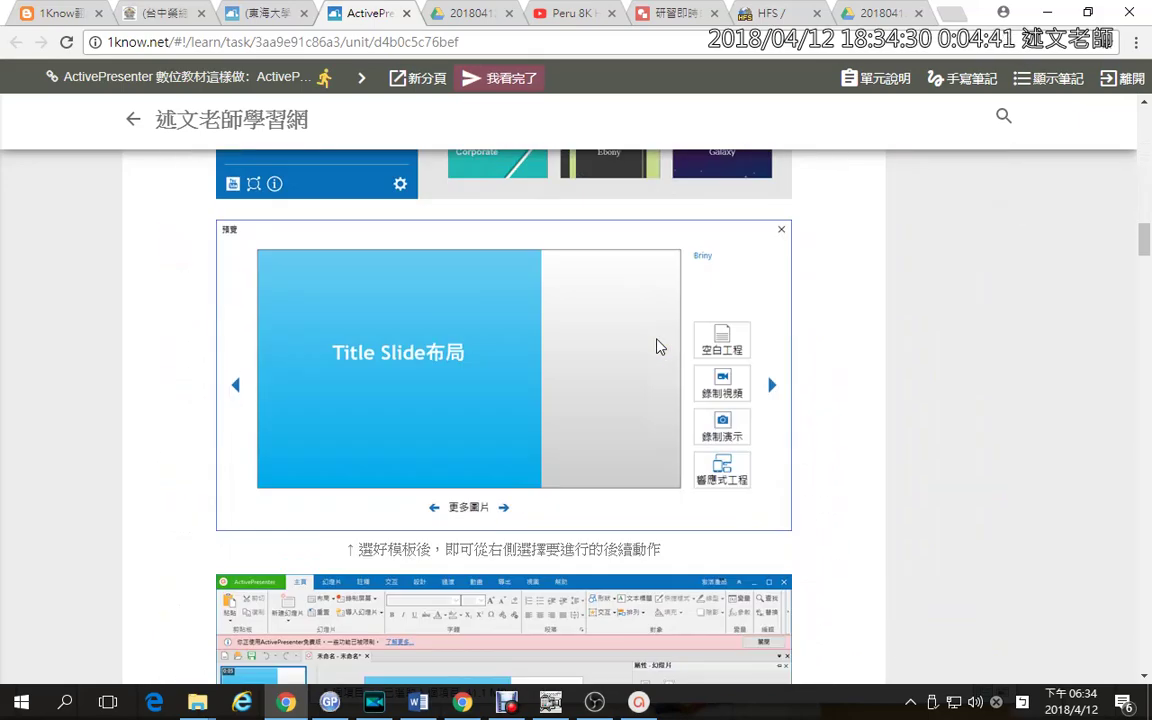
pyautogui.scroll(-5, 659, 346)
pyautogui.scroll(-5, 637, 489)
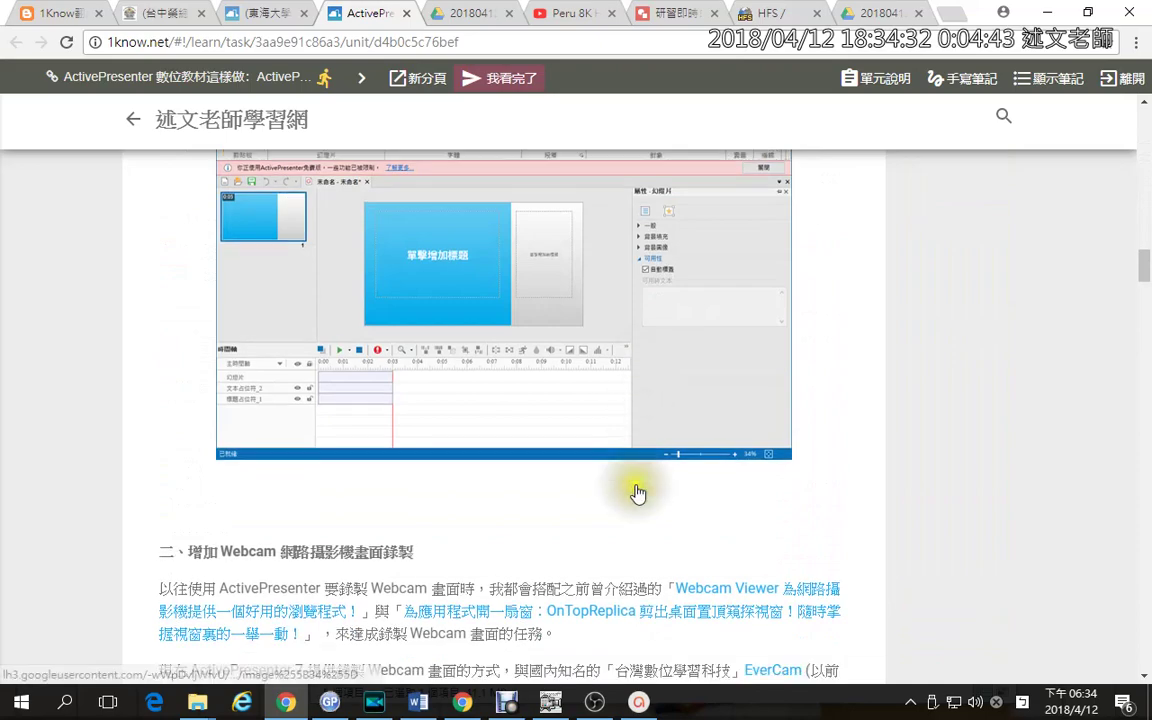
pyautogui.scroll(2, 383, 318)
pyautogui.scroll(-7, 383, 318)
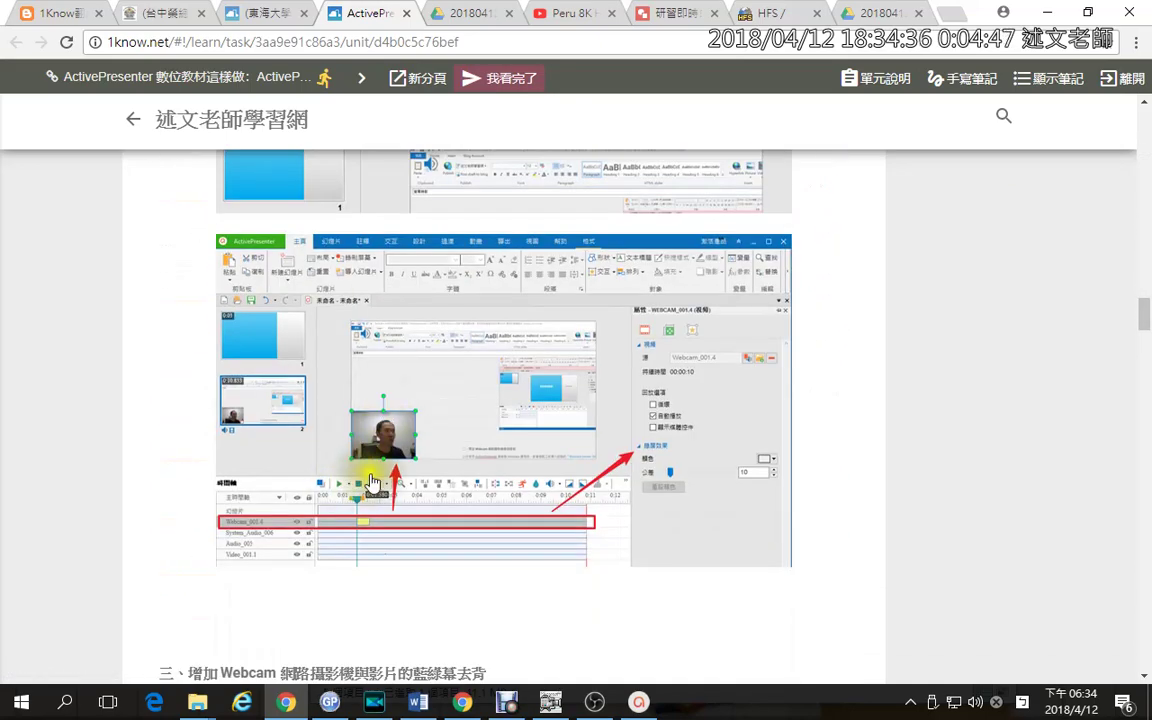
pyautogui.scroll(-6, 370, 479)
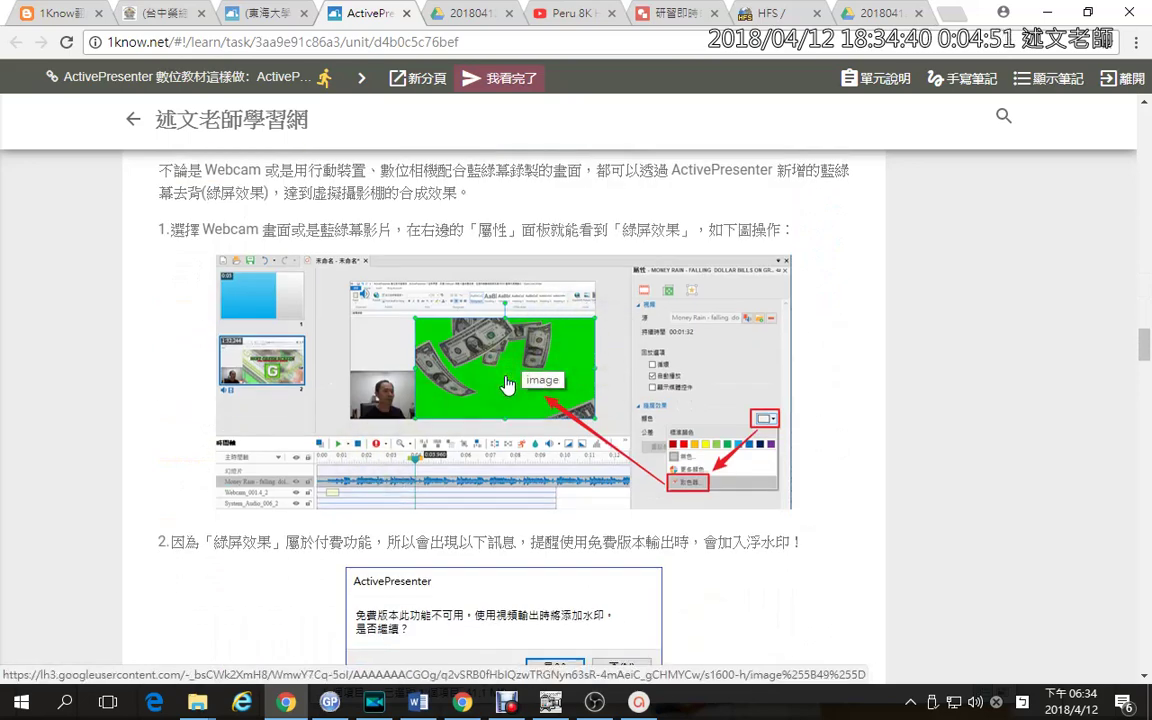
pyautogui.scroll(-3, 690, 455)
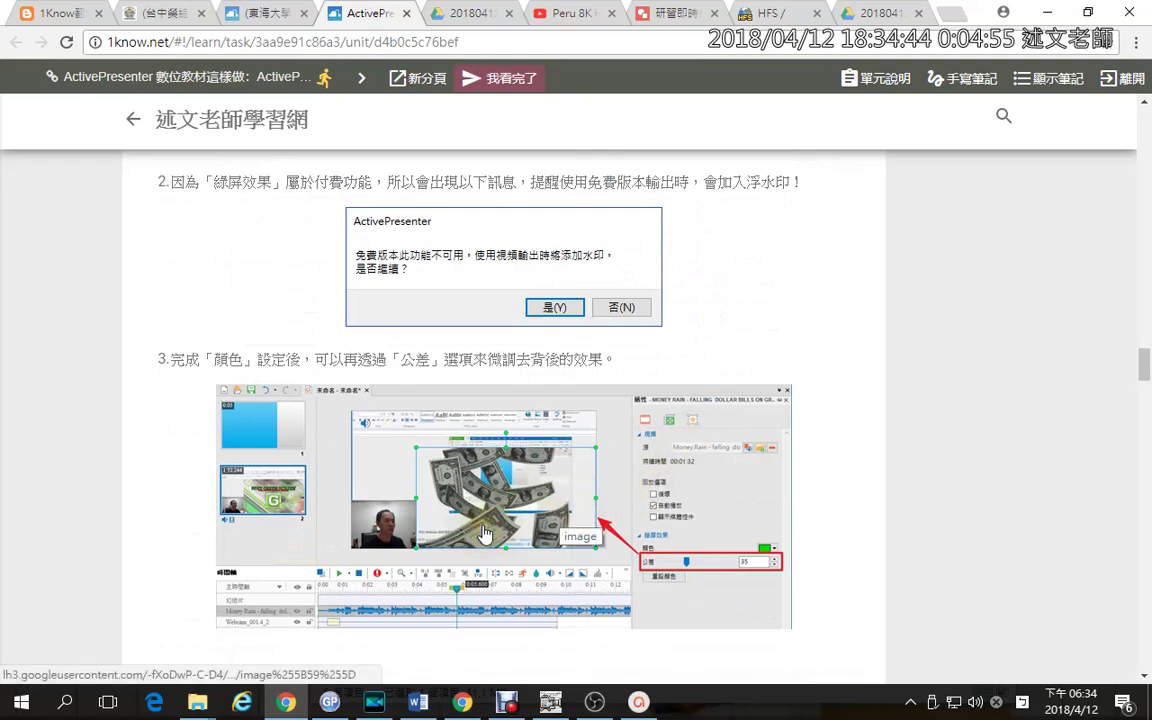
pyautogui.scroll(-4, 483, 533)
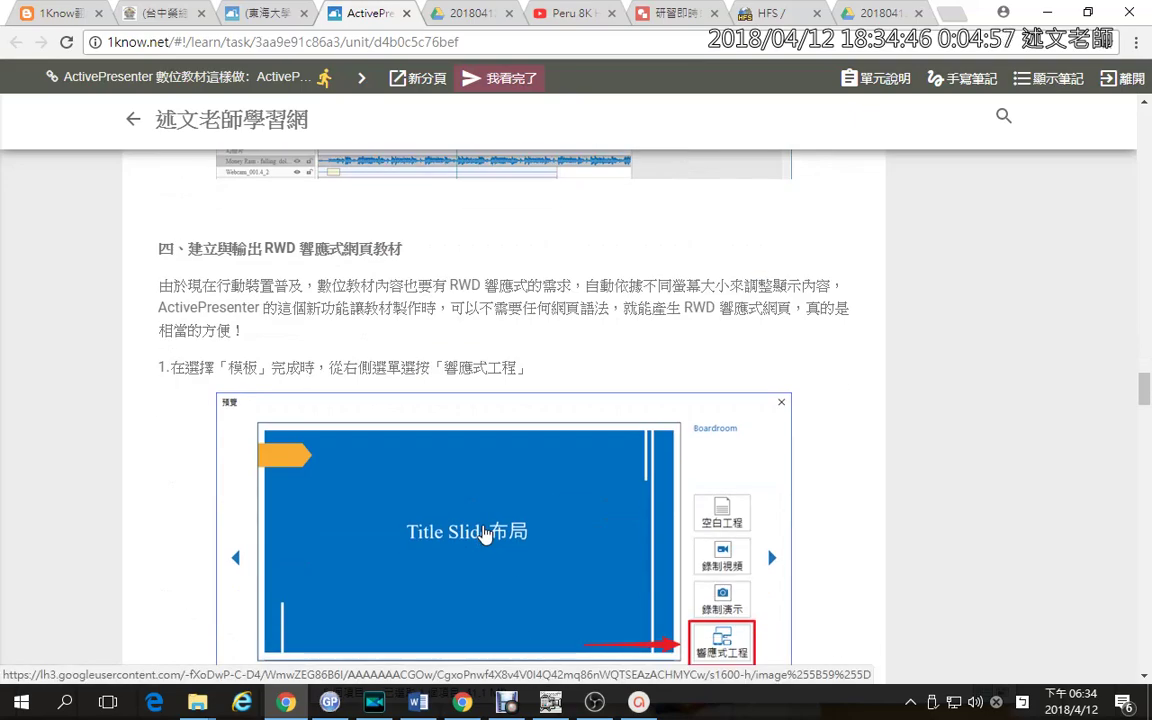
pyautogui.scroll(-4, 483, 533)
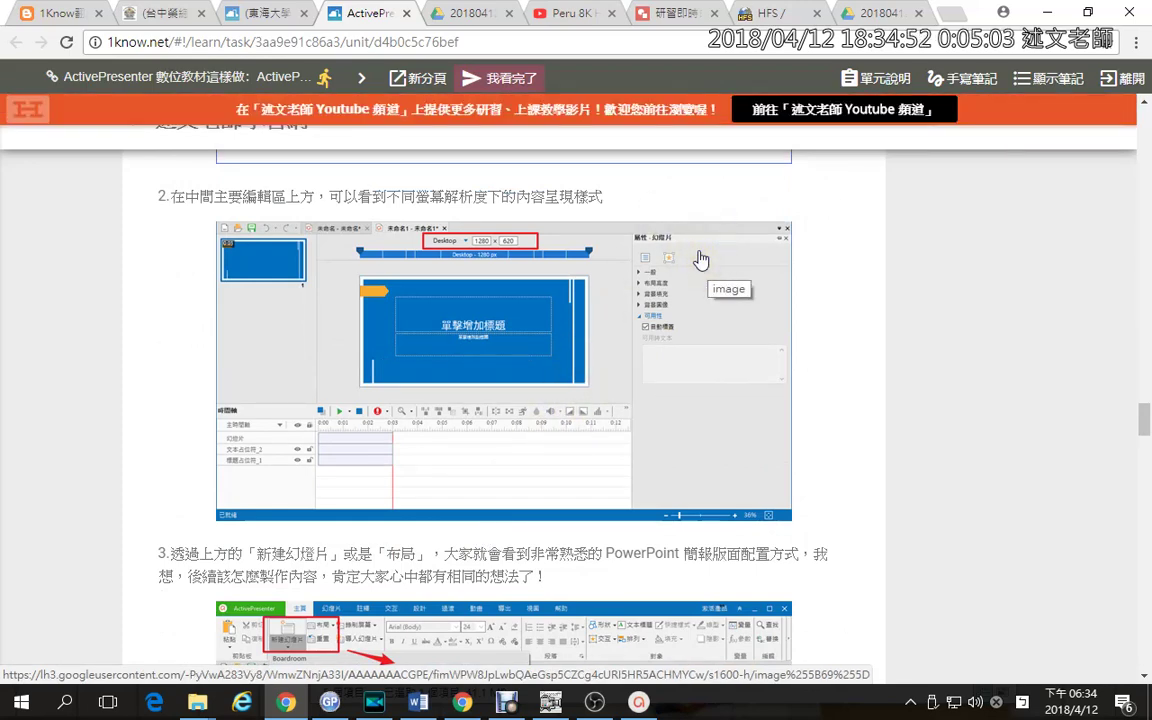
# - Switch back to ActivePresenter and show the video and green screen (綠屏效果) properties of the video on slide 1
pyautogui.click(638, 702)
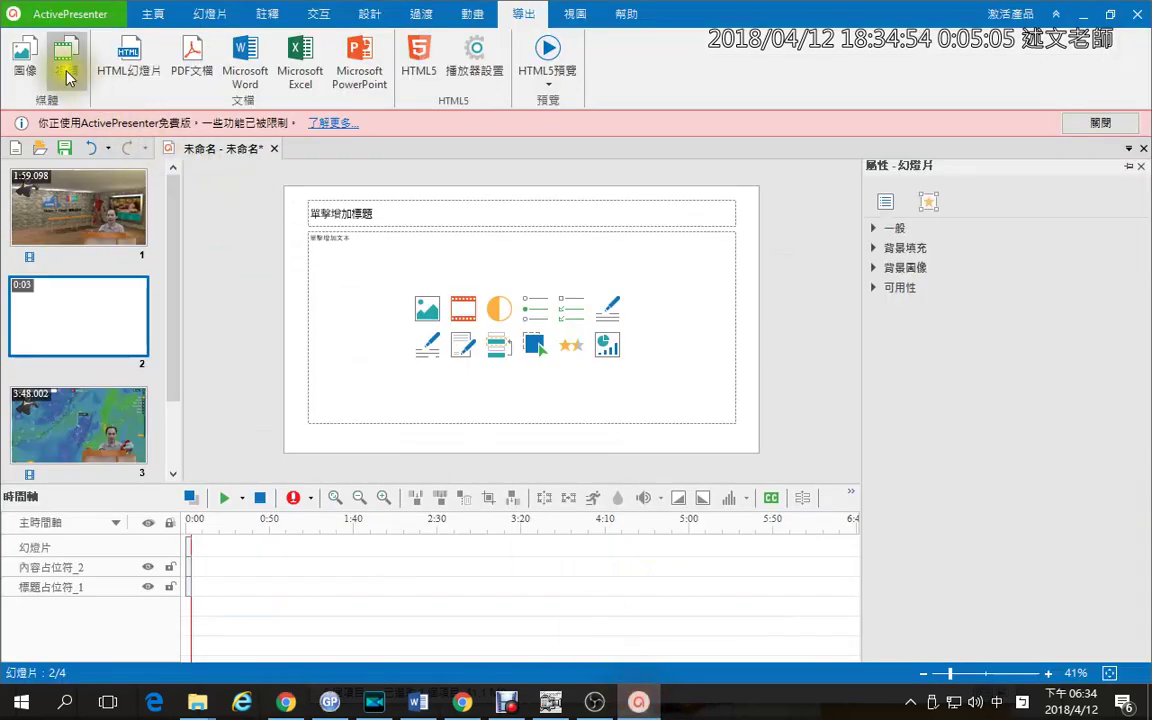
pyautogui.click(800, 250)
pyautogui.click(82, 210)
pyautogui.click(590, 352)
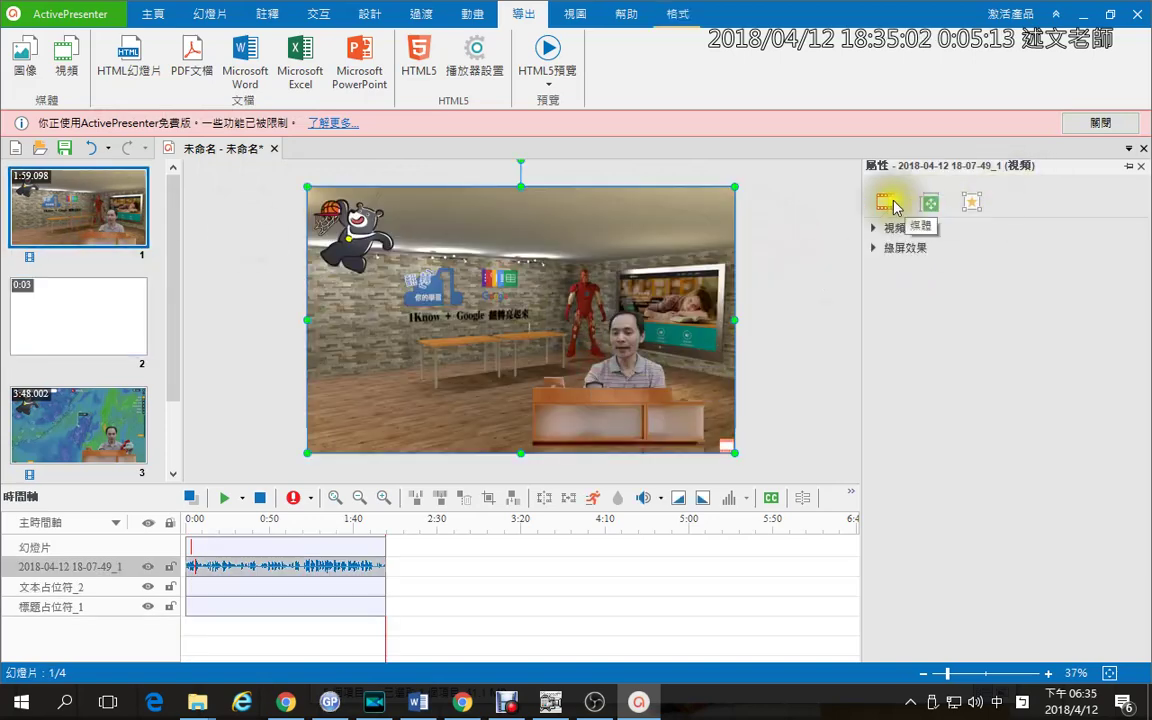
pyautogui.click(897, 229)
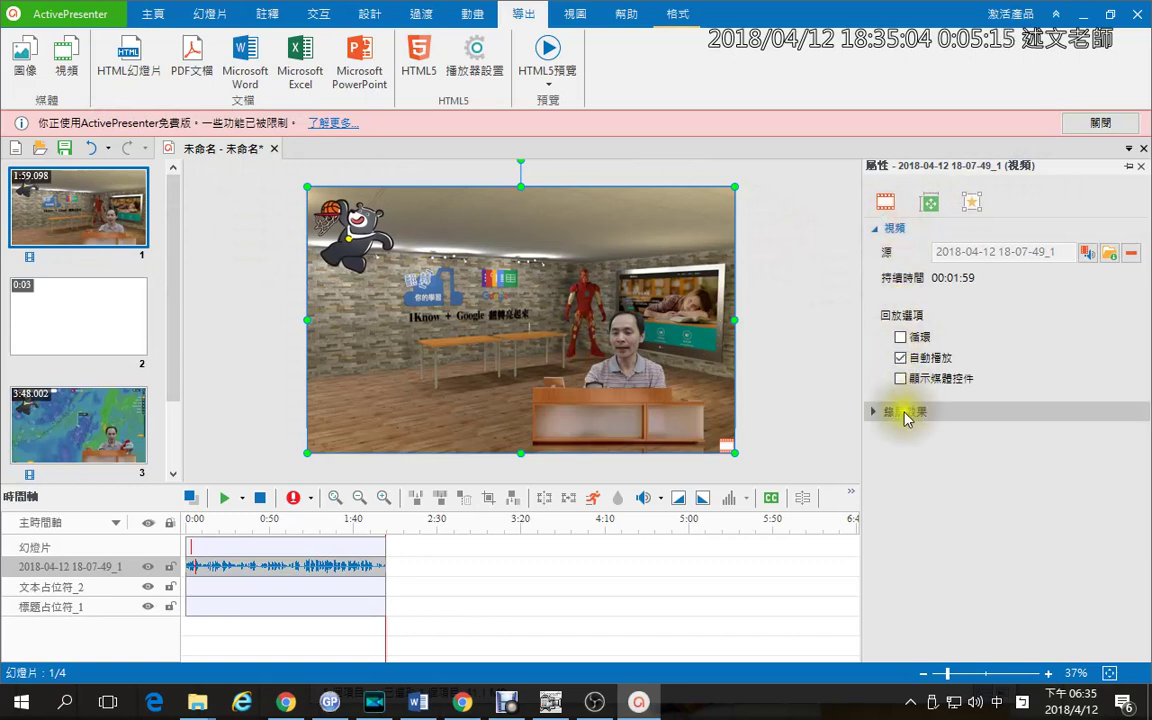
pyautogui.click(903, 412)
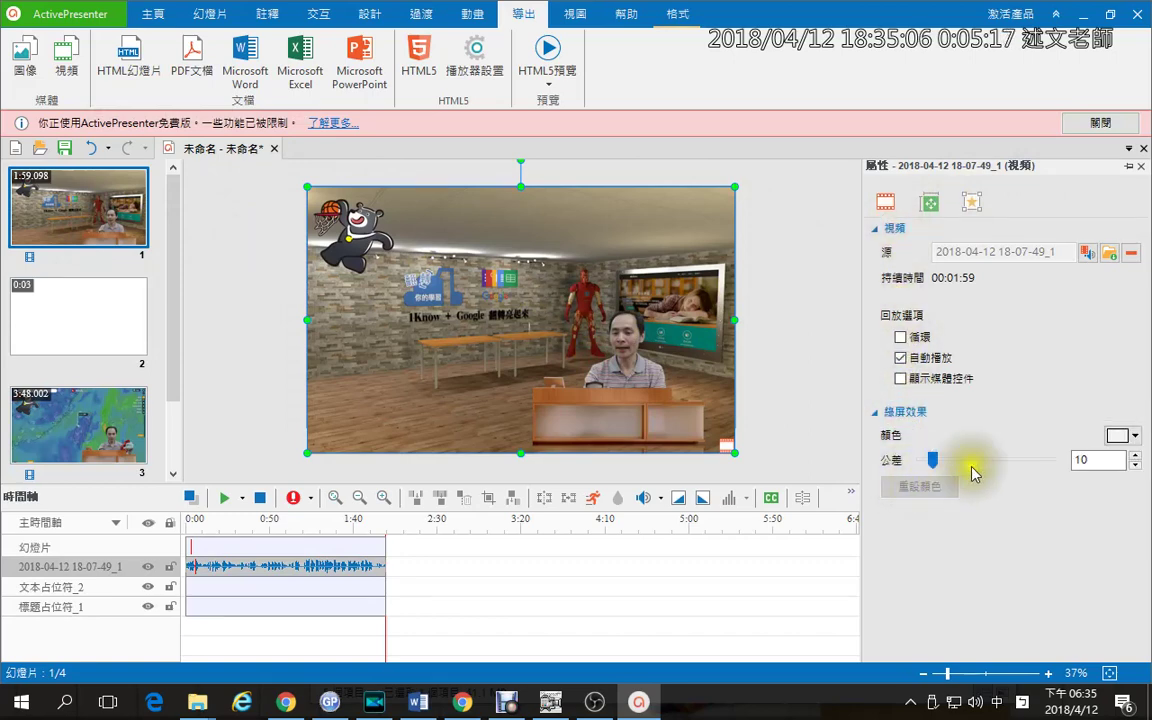
# - Try light green as the green screen color of slide 1's video, decline the watermark, and return to the blank slide 2
pyautogui.click(1128, 439)
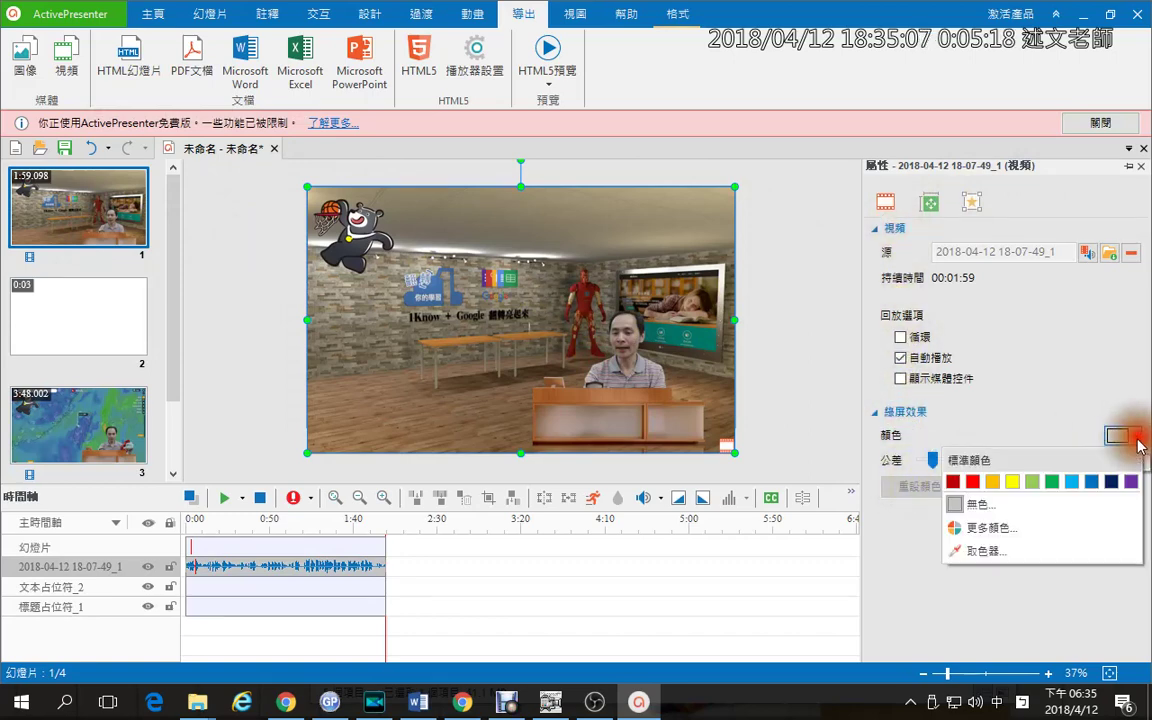
pyautogui.click(1033, 481)
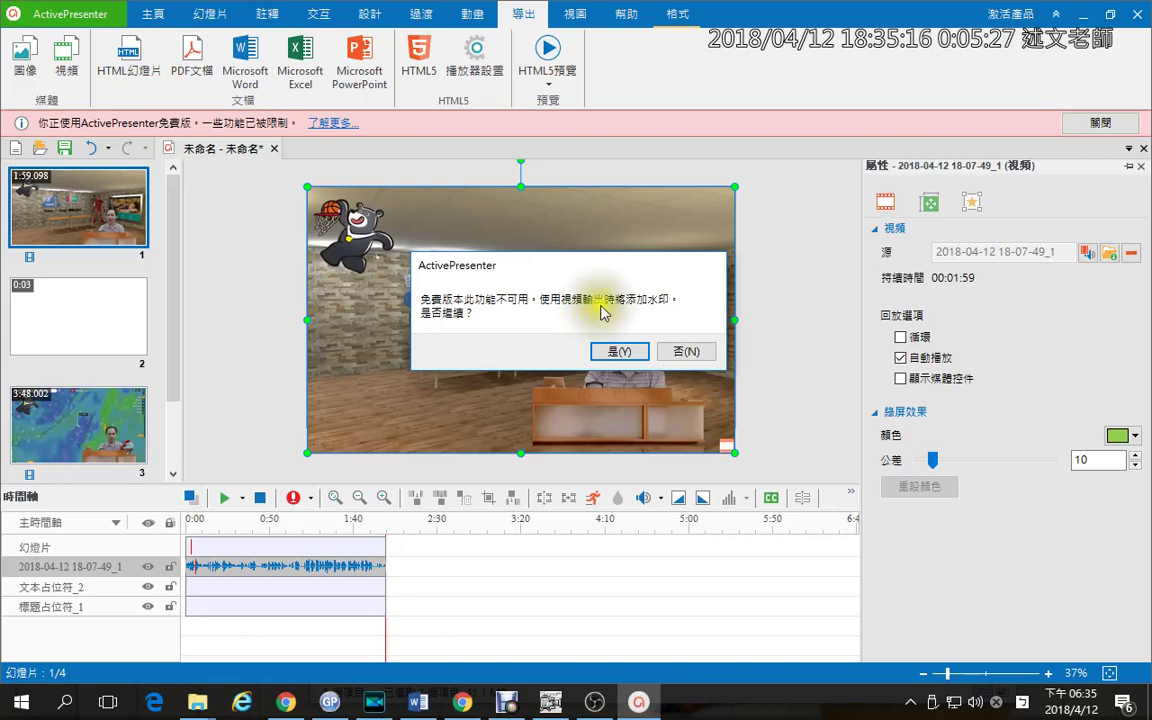
pyautogui.click(686, 351)
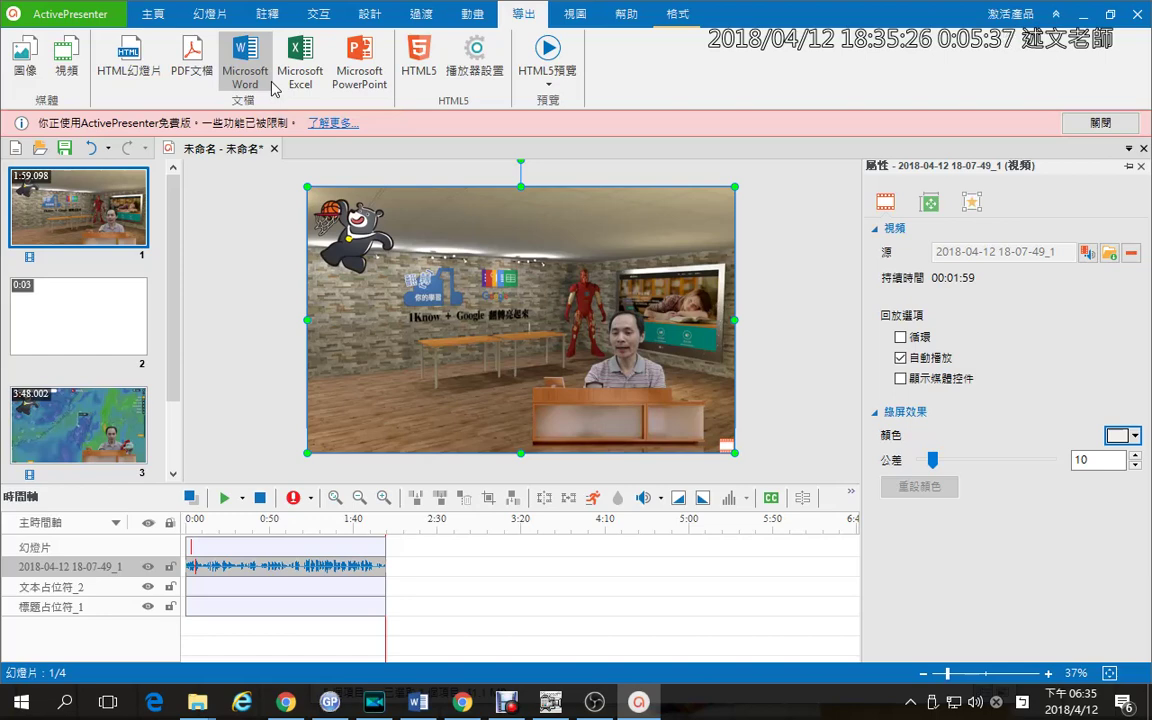
pyautogui.click(38, 310)
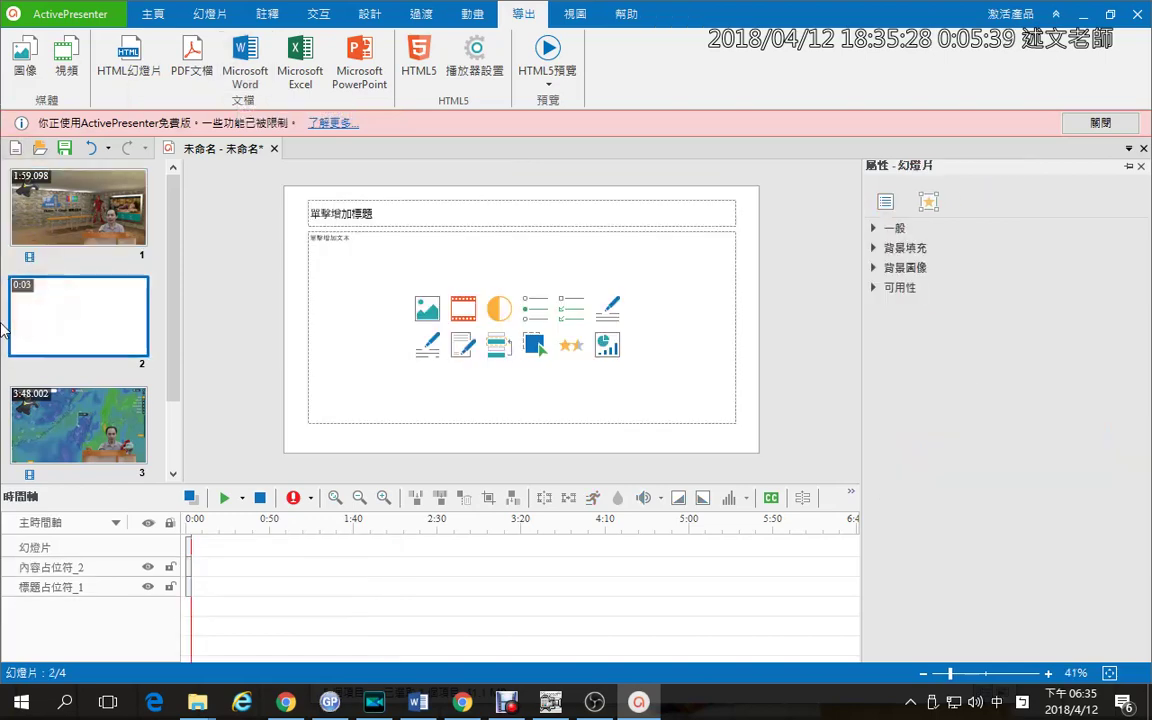